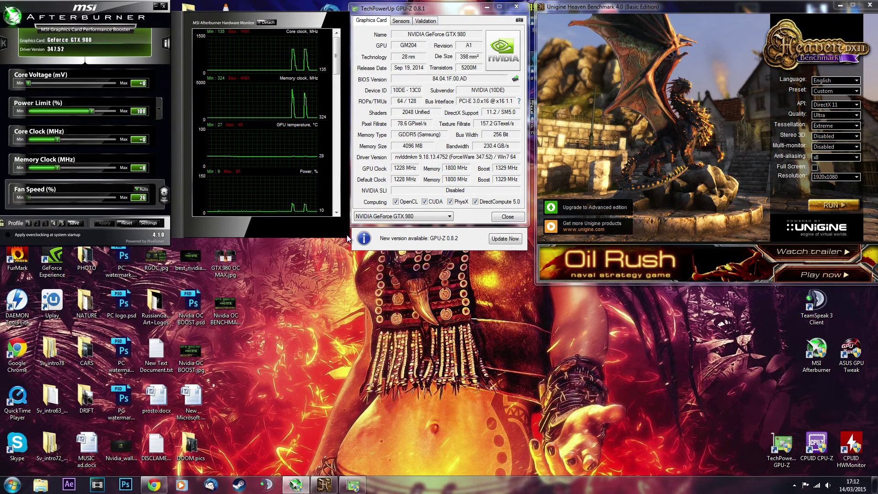
# Step: Browse the GTX 980 photos: bare card, fan close-up, promo shot and circuit board, then return to the first
pyautogui.click(153, 484)
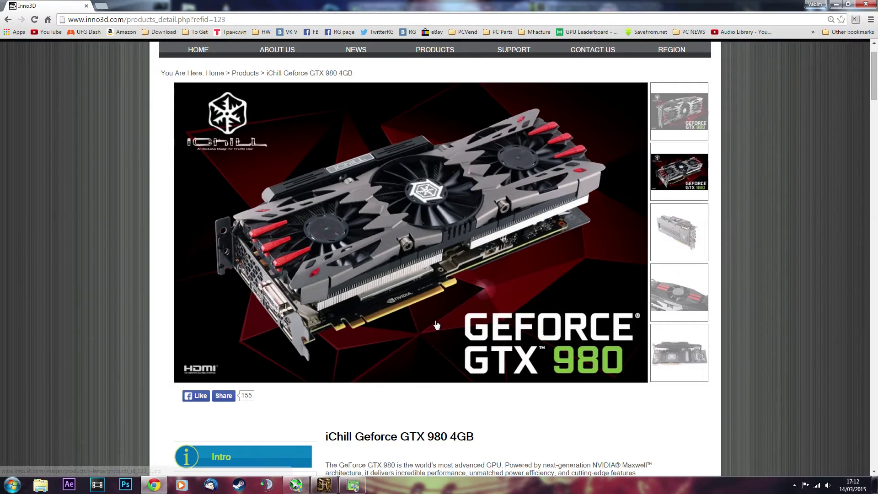
pyautogui.click(686, 111)
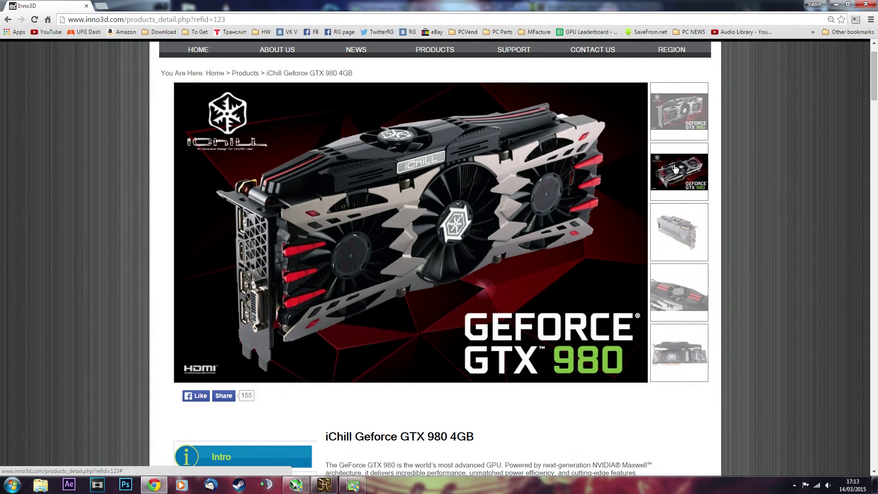
pyautogui.click(689, 352)
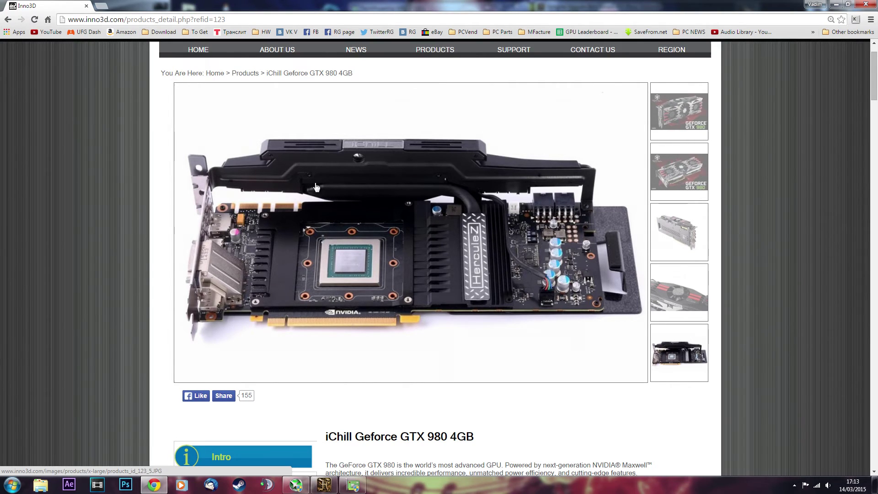
pyautogui.click(679, 288)
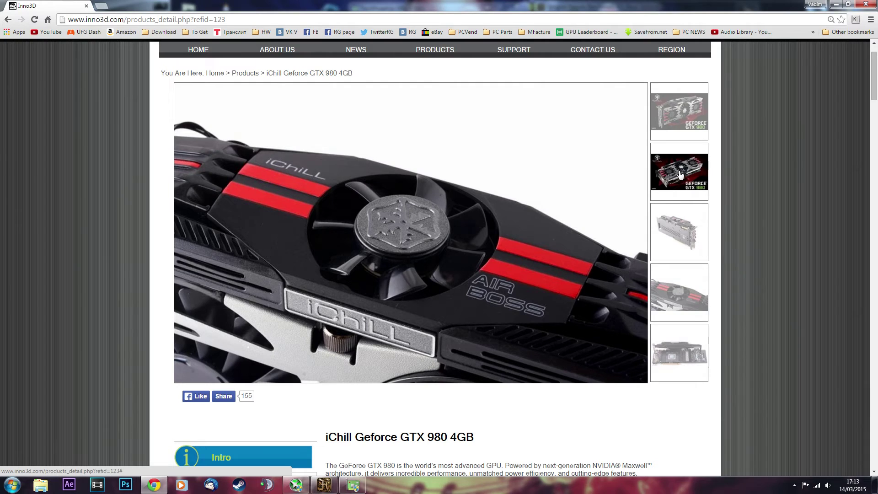
pyautogui.click(679, 174)
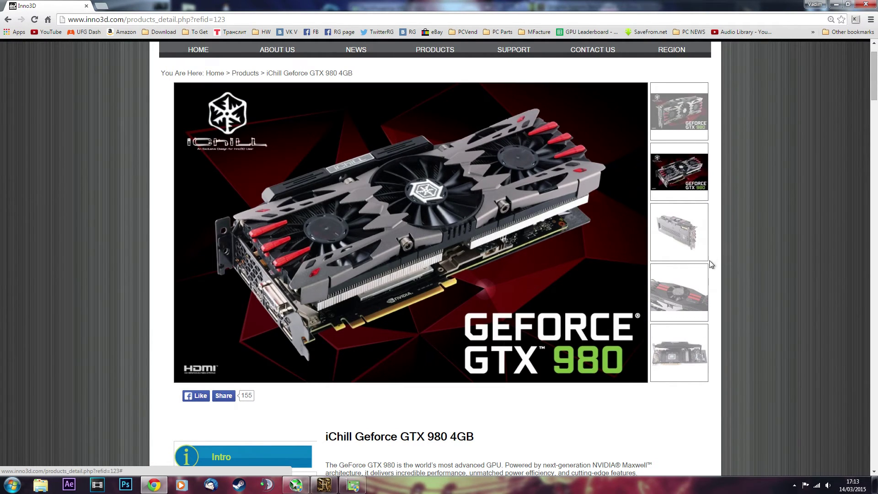
pyautogui.click(678, 352)
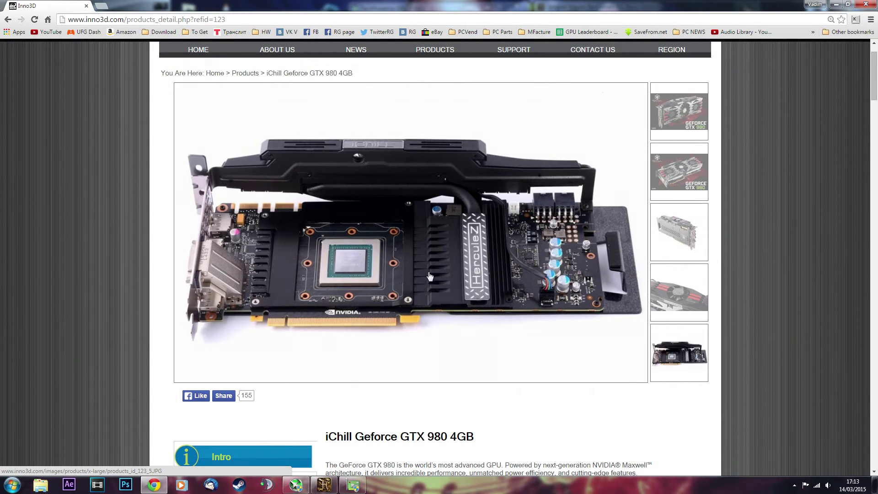
pyautogui.click(678, 112)
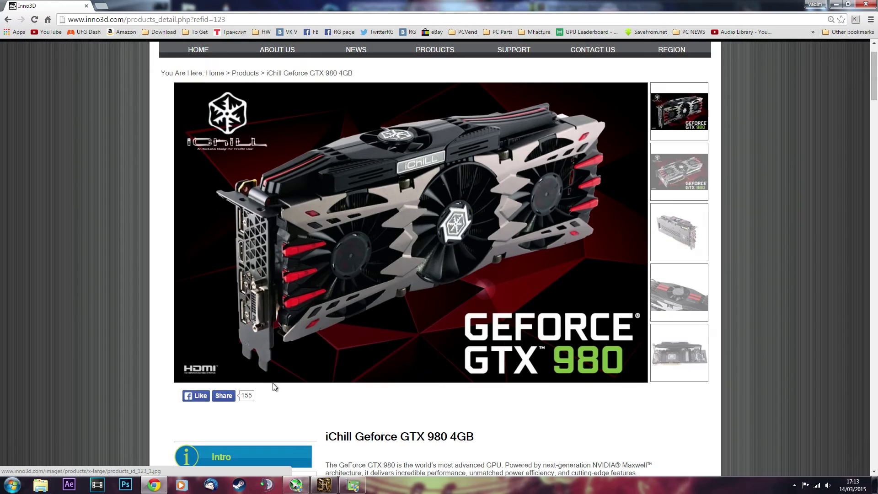
# Step: Load profile 1 (+40 mV, 115 power limit, +200 core, +500 memory) and apply it
pyautogui.click(155, 488)
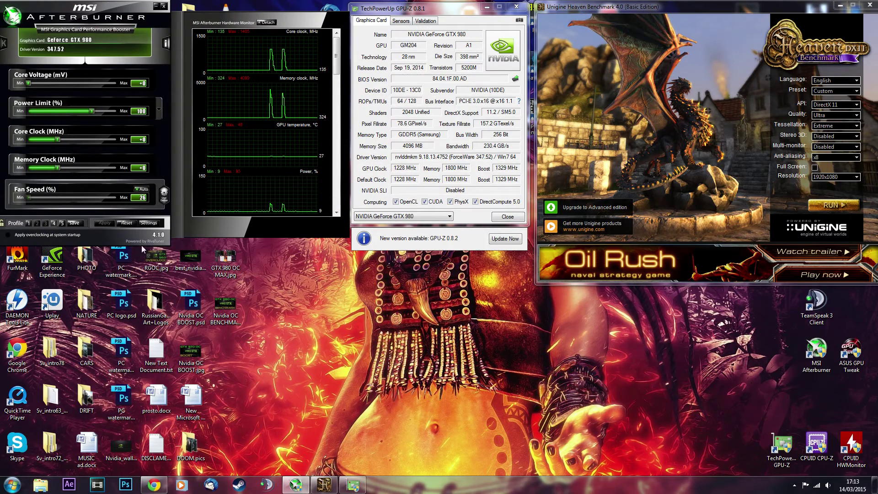
pyautogui.click(26, 223)
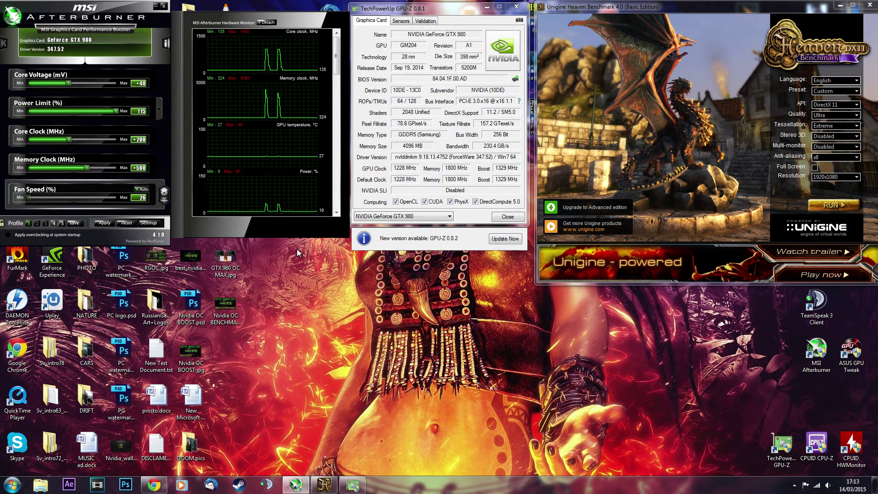
pyautogui.click(101, 223)
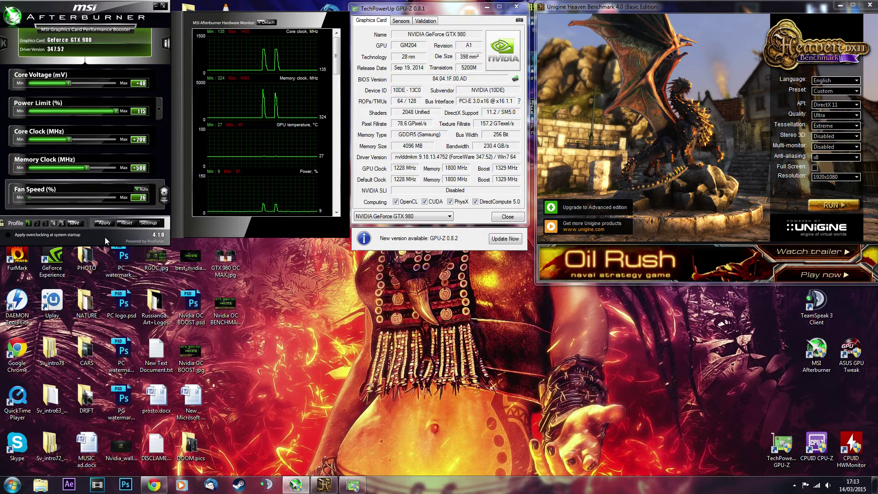
pyautogui.click(103, 222)
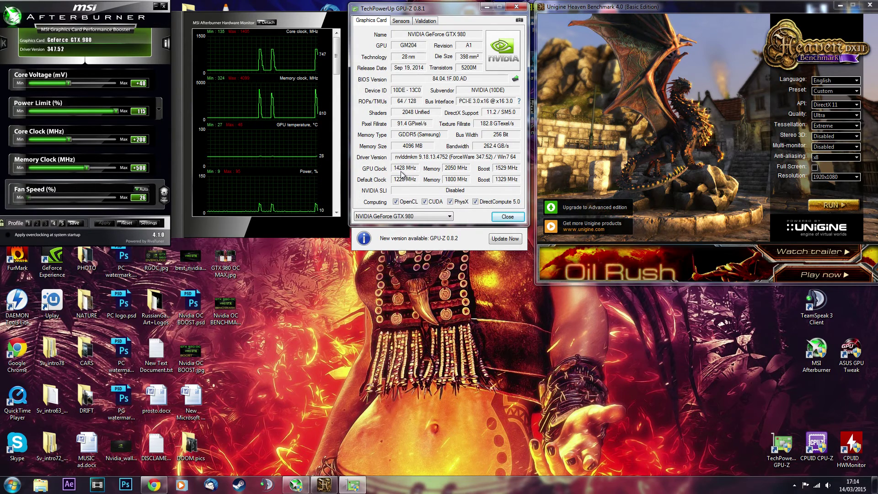
pyautogui.moveTo(400, 173)
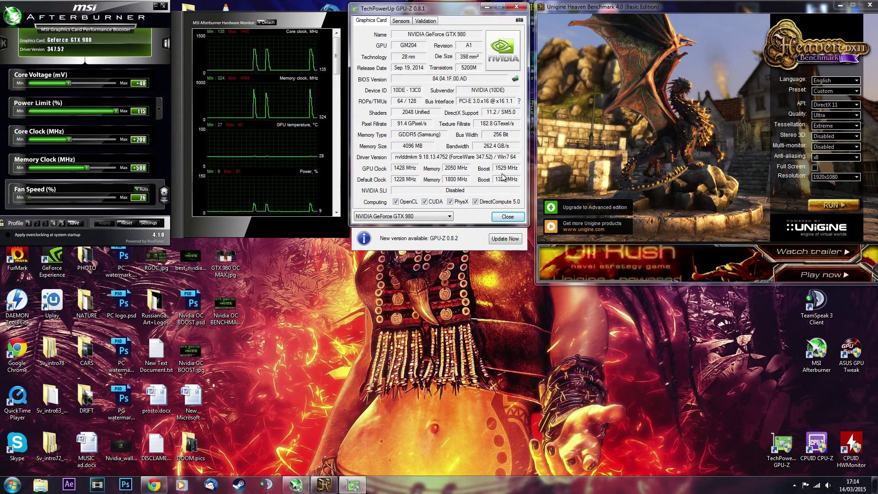
pyautogui.moveTo(512, 173)
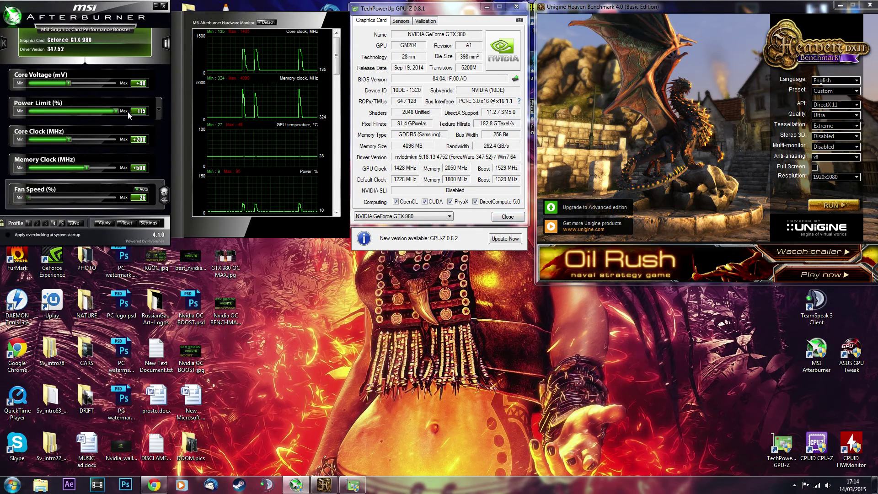
pyautogui.click(142, 113)
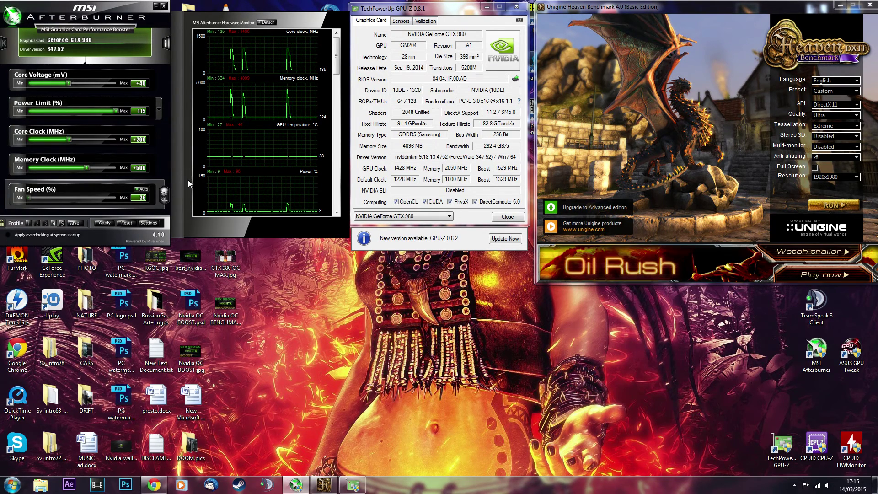
pyautogui.moveTo(303, 114)
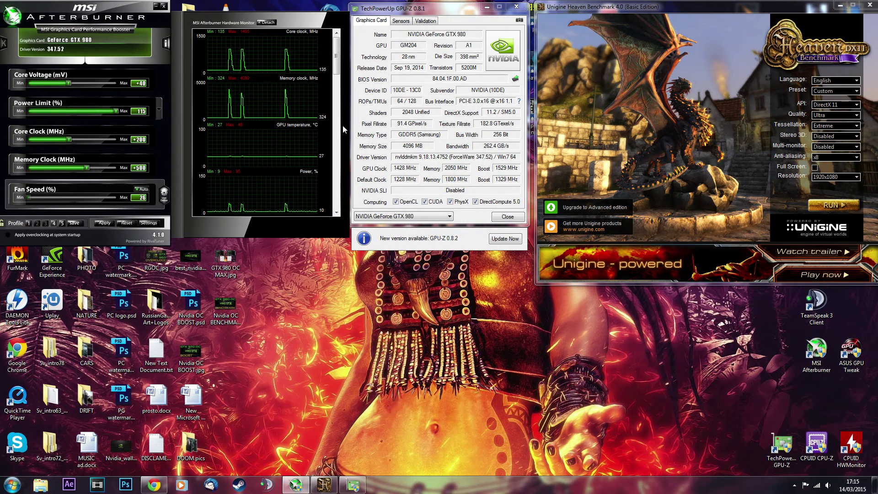
pyautogui.moveTo(251, 124)
pyautogui.moveTo(69, 139); pyautogui.dragTo(65, 140)
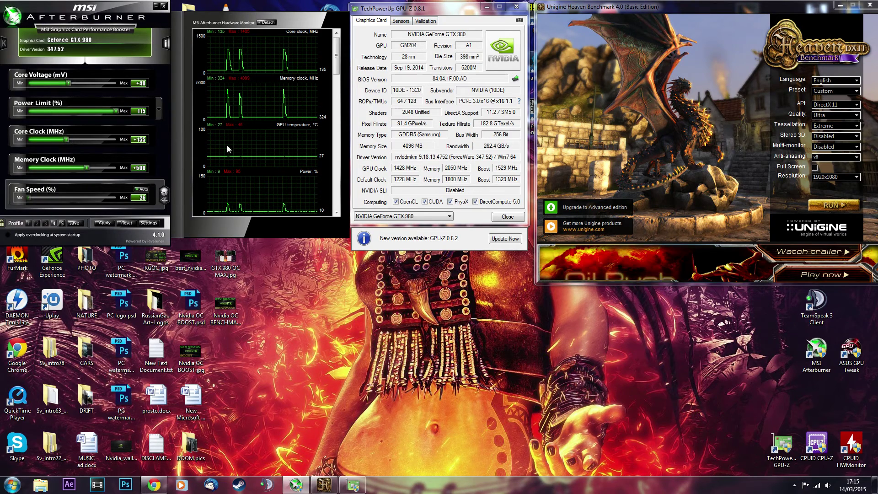
pyautogui.moveTo(306, 200)
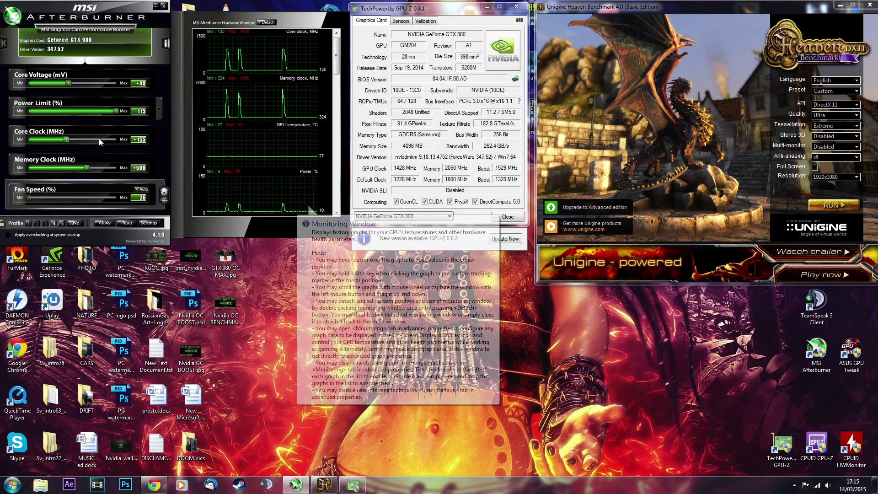
pyautogui.click(106, 223)
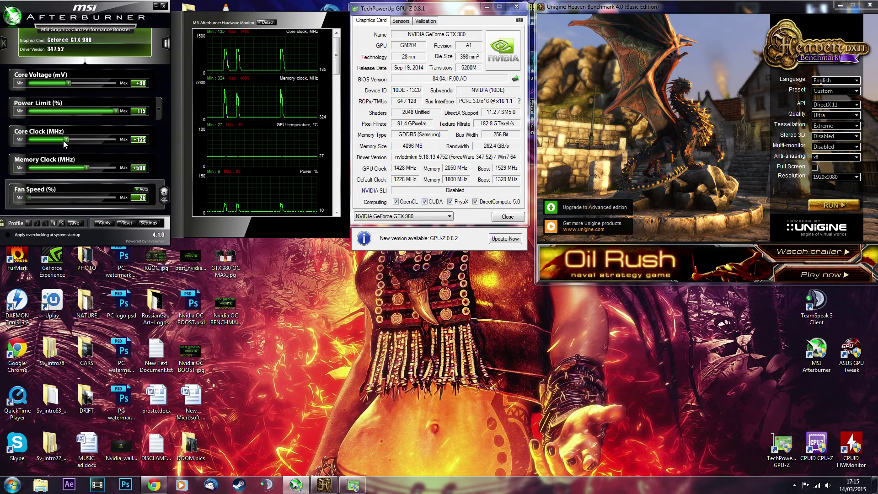
pyautogui.moveTo(66, 140); pyautogui.dragTo(70, 141)
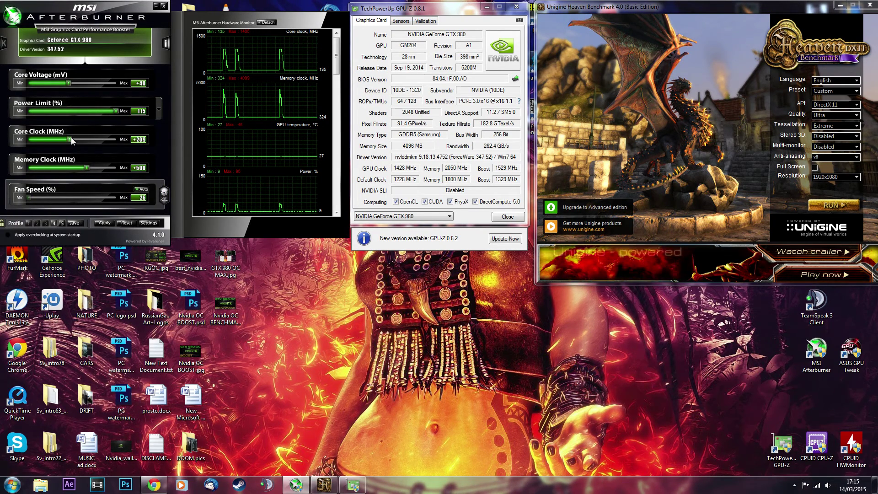
pyautogui.press('Left')
pyautogui.press('Left')
pyautogui.press('Left')
pyautogui.press('Left')
pyautogui.press('Left')
pyautogui.press('Left')
pyautogui.press('Left')
pyautogui.press('Left')
pyautogui.press('Left')
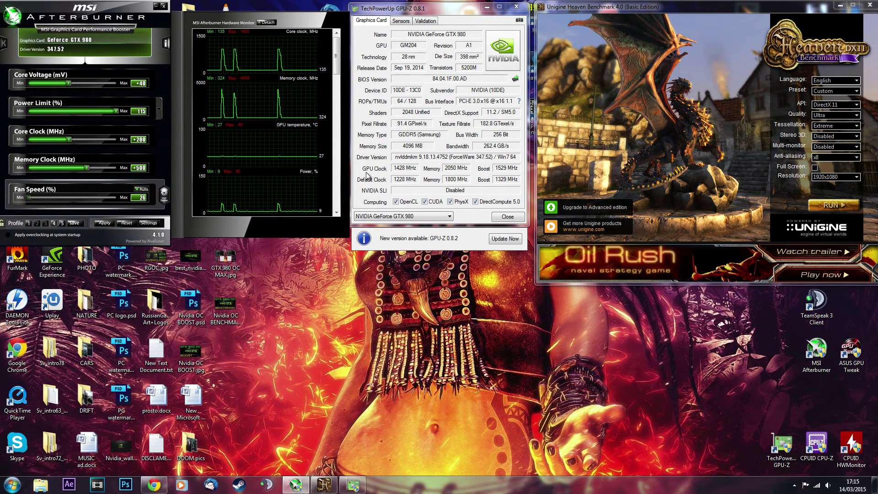
# Step: Close GPU-Z and reset Afterburner to stock: +0 voltage, 100 power limit, +0 clocks
pyautogui.click(507, 217)
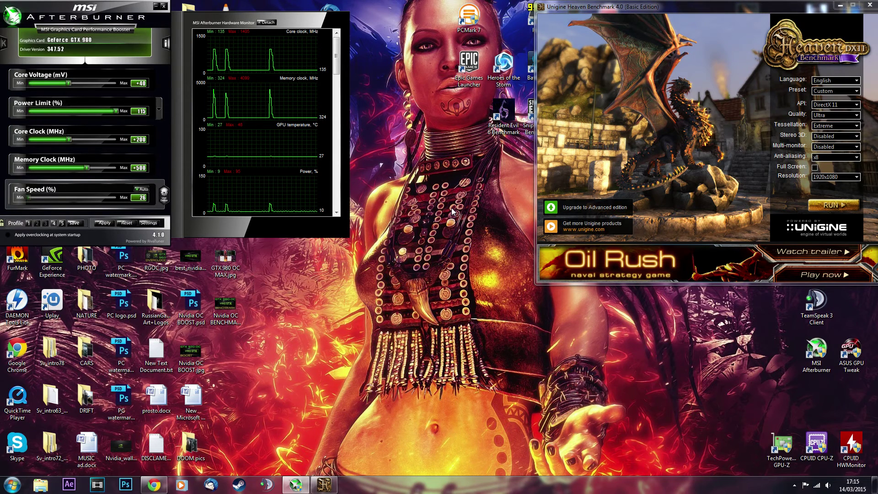
pyautogui.click(127, 223)
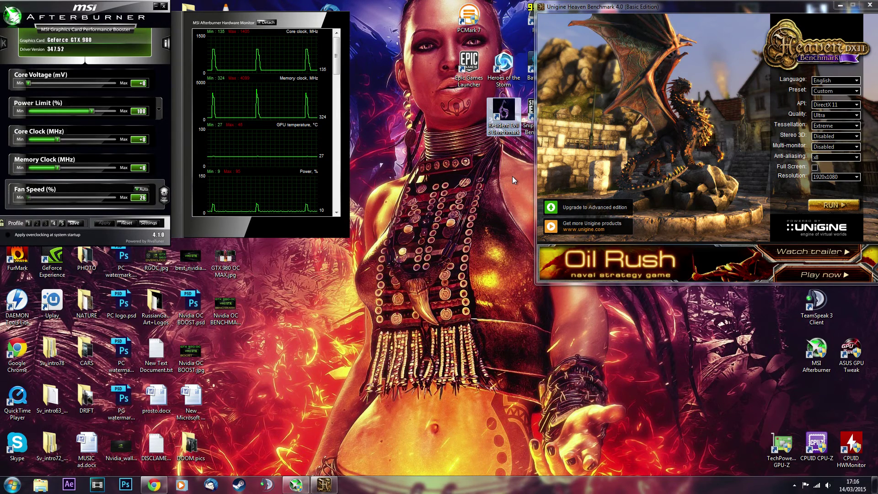
# Step: Start the Heaven DX11 benchmark and bring Afterburner's live graphs in front of it
pyautogui.click(528, 132)
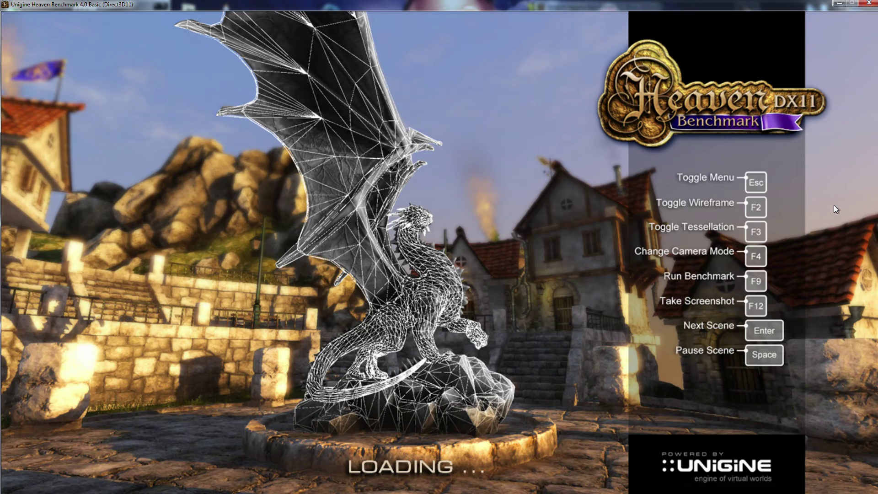
pyautogui.hotkey('alt', 'Tab')
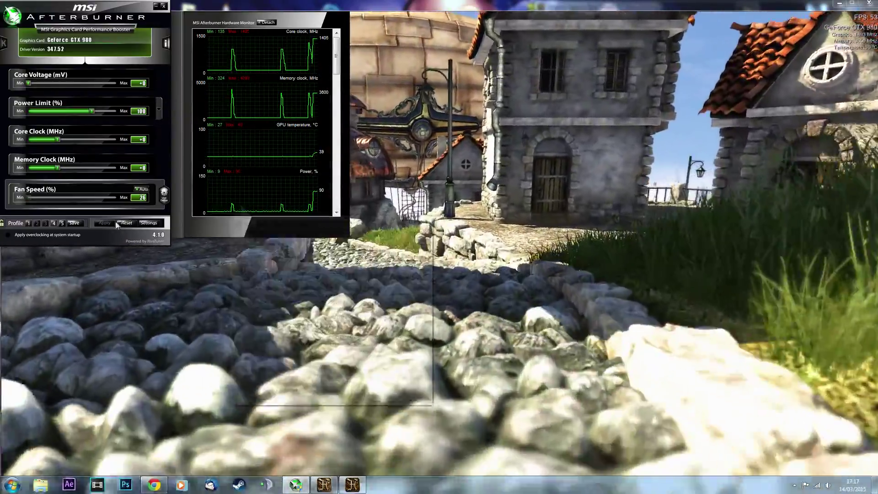
pyautogui.click(148, 223)
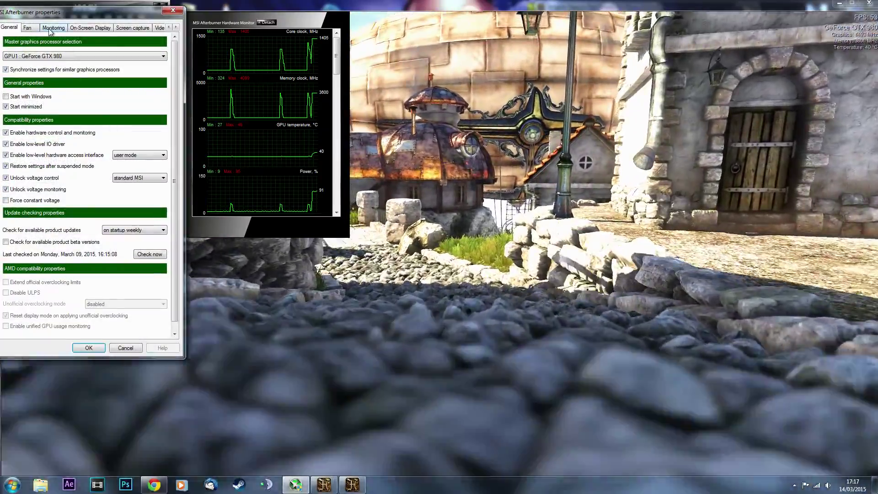
pyautogui.click(52, 27)
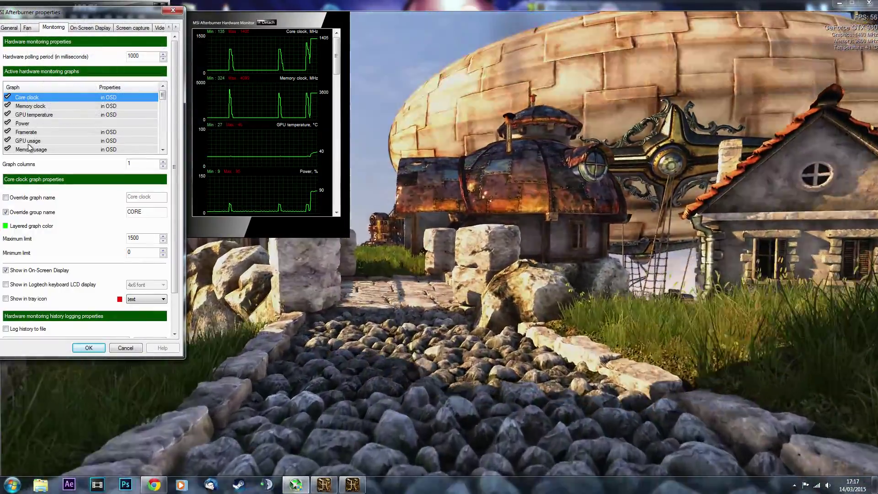
pyautogui.click(29, 148)
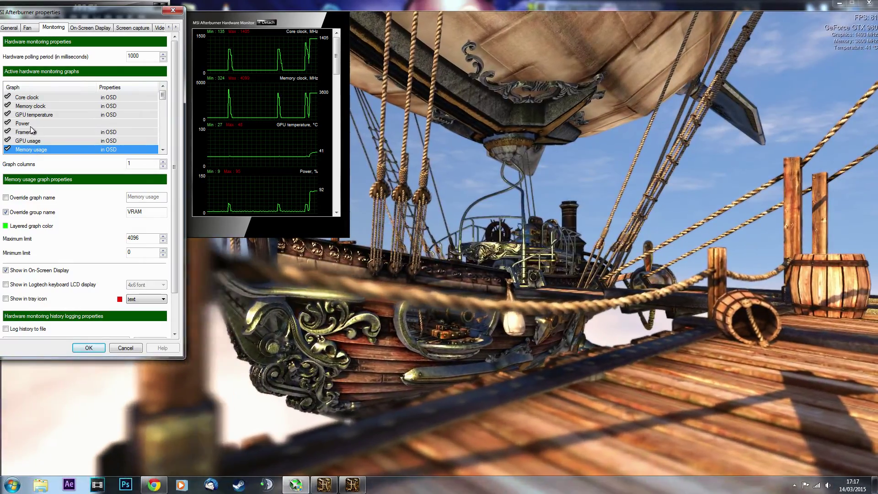
pyautogui.click(24, 124)
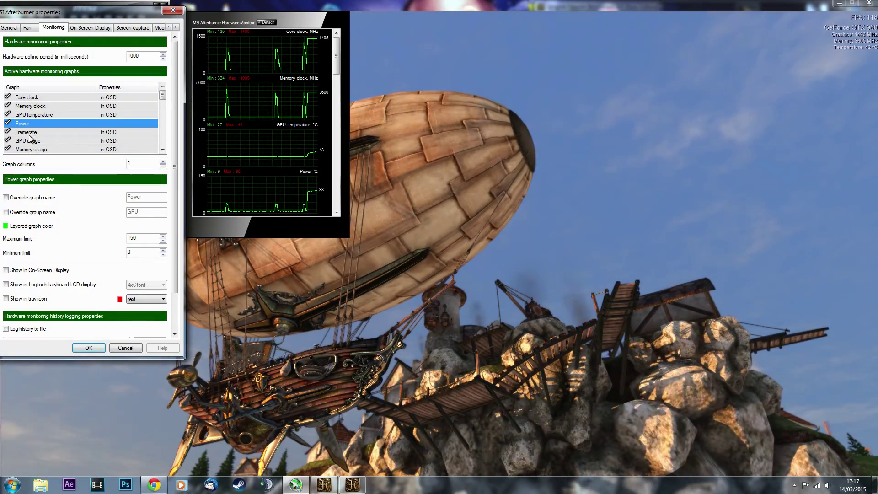
pyautogui.click(88, 347)
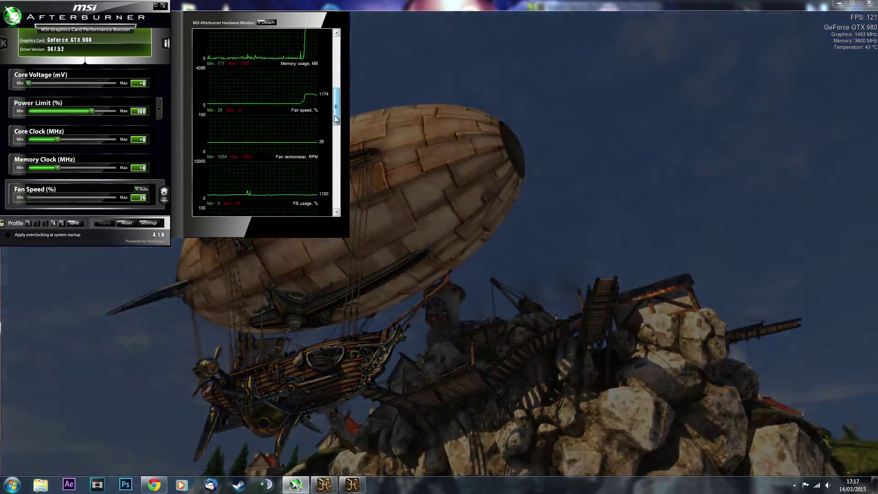
# Step: Set the power limit slider to its 115% maximum and apply it
pyautogui.moveTo(336, 65); pyautogui.dragTo(338, 37)
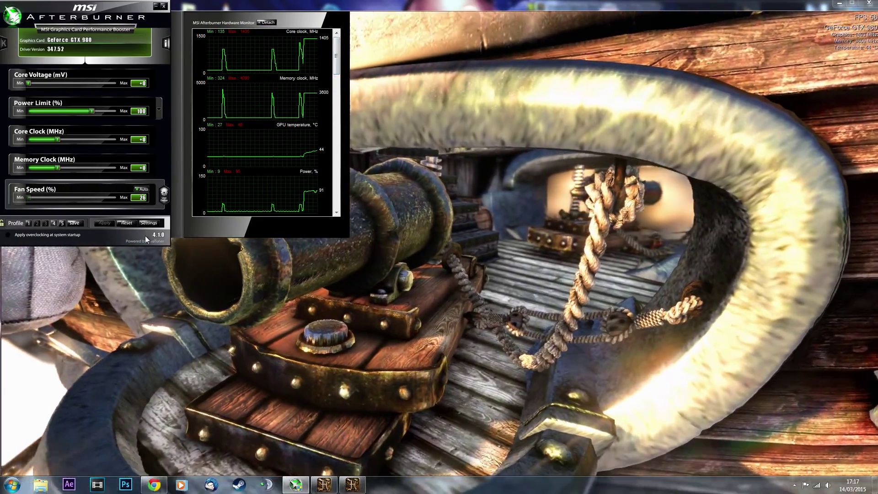
pyautogui.moveTo(145, 235); pyautogui.dragTo(134, 212)
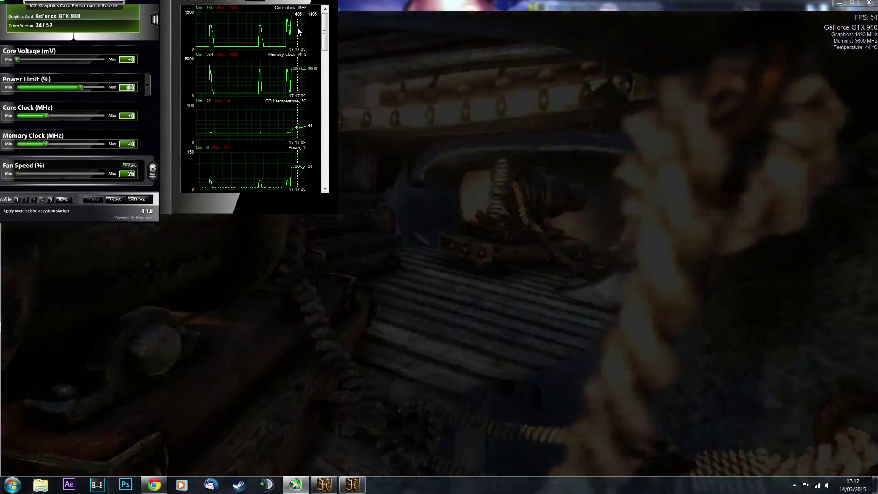
pyautogui.moveTo(297, 27)
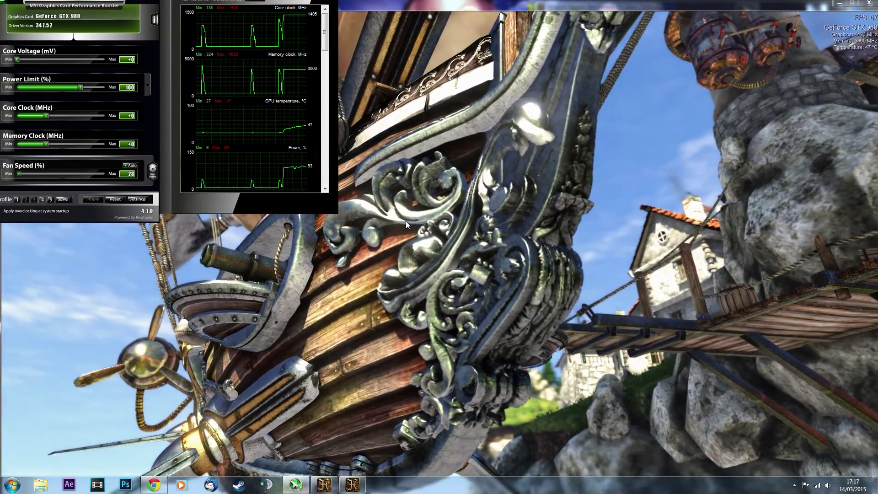
pyautogui.moveTo(305, 172)
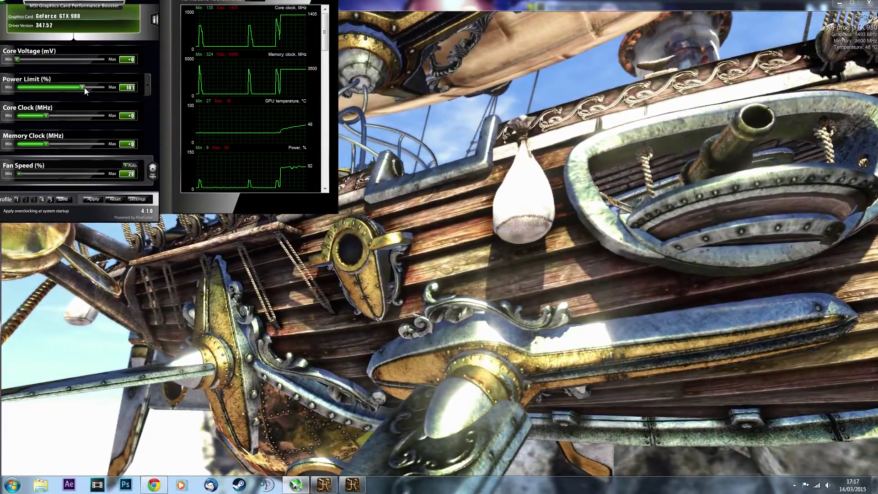
pyautogui.moveTo(85, 87); pyautogui.dragTo(143, 88)
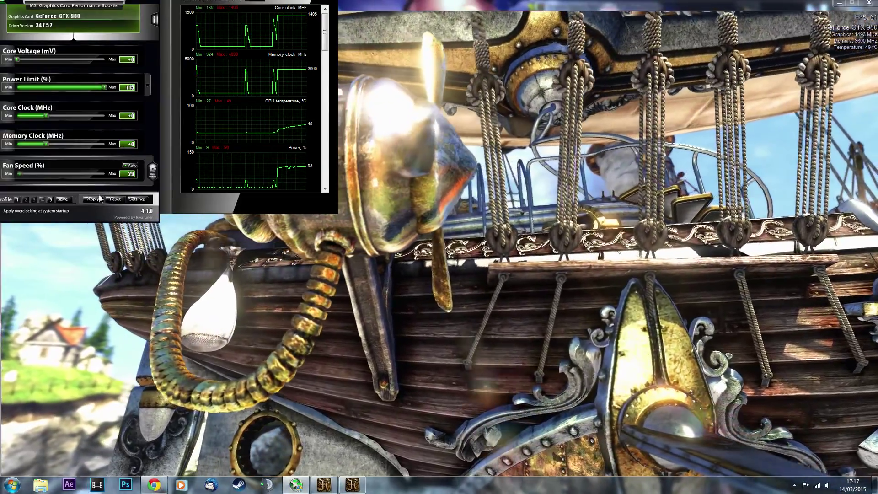
pyautogui.click(94, 199)
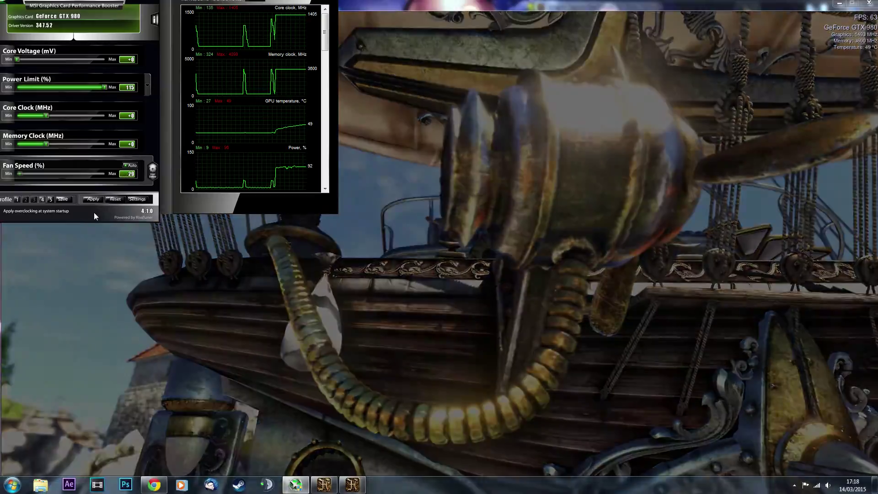
pyautogui.click(93, 199)
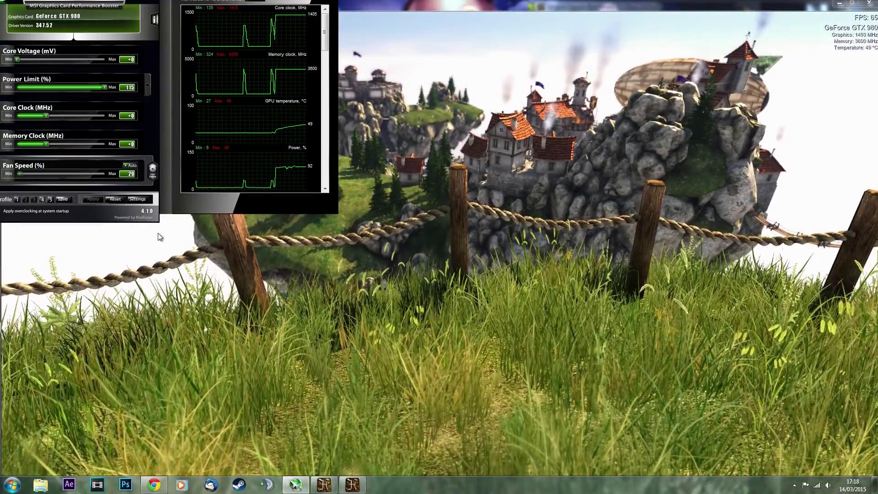
pyautogui.moveTo(236, 155)
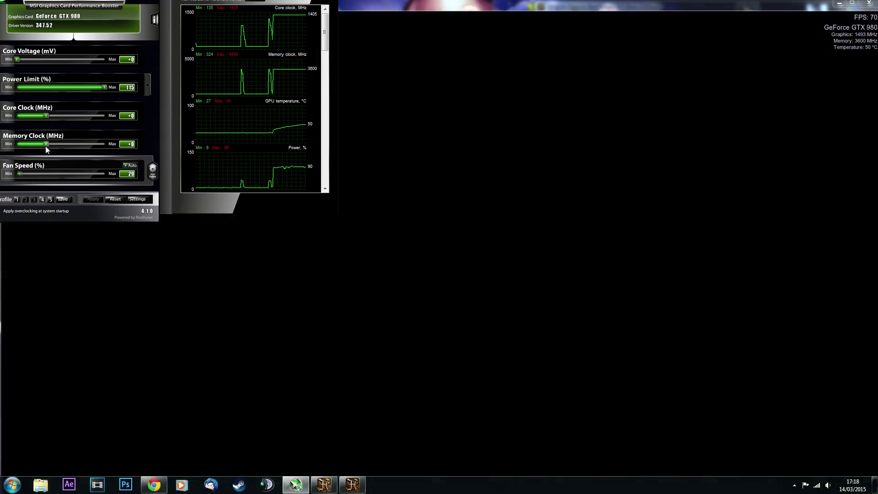
# Step: Set the memory clock offset to +40 MHz, switch fan speed to Auto, and apply
pyautogui.moveTo(45, 145); pyautogui.dragTo(45, 143)
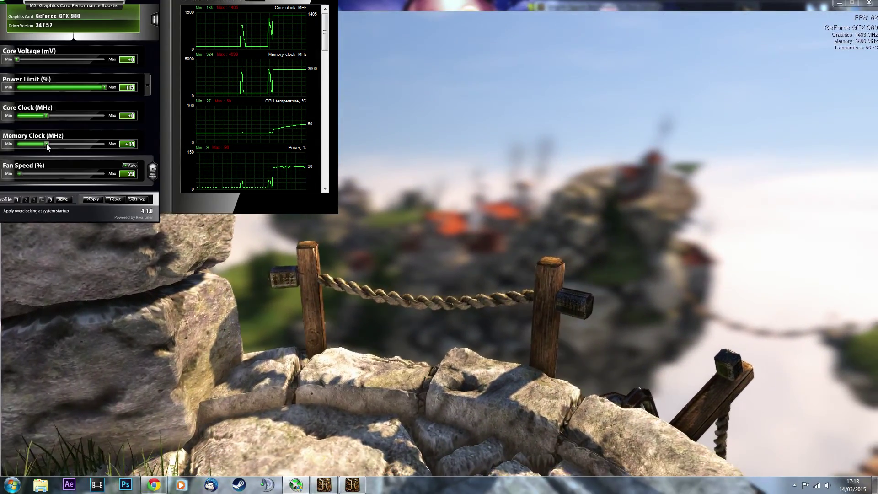
pyautogui.press('Right')
pyautogui.press('Right')
pyautogui.press('Right')
pyautogui.press('Right')
pyautogui.press('Right')
pyautogui.press('Right')
pyautogui.press('Right')
pyautogui.press('Right')
pyautogui.press('Right')
pyautogui.press('Right')
pyautogui.press('Right')
pyautogui.press('Right')
pyautogui.press('Right')
pyautogui.press('Right')
pyautogui.press('Right')
pyautogui.press('Right')
pyautogui.press('Right')
pyautogui.press('Right')
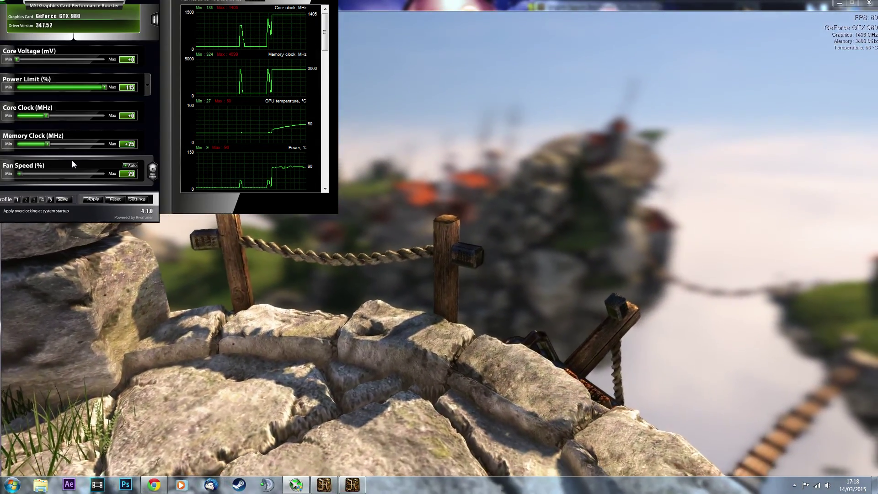
pyautogui.click(126, 166)
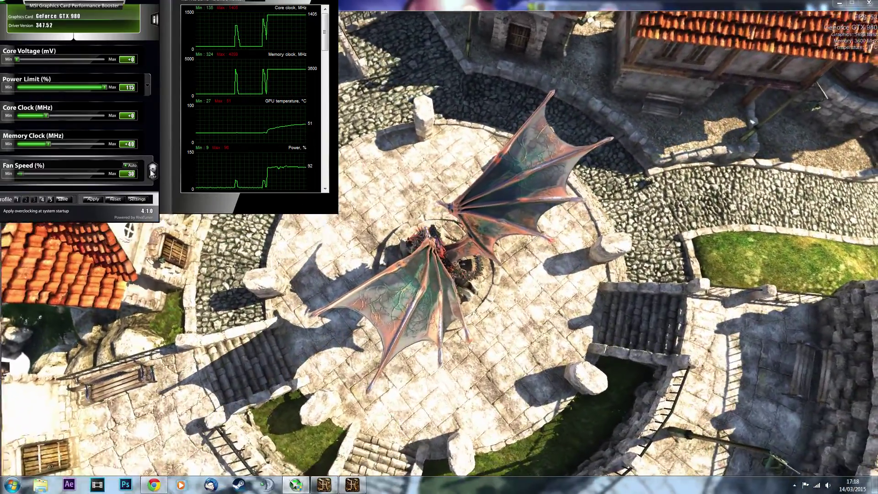
pyautogui.press('Right')
pyautogui.press('Right')
pyautogui.press('Right')
pyautogui.press('Right')
pyautogui.press('Right')
pyautogui.press('Right')
pyautogui.press('Right')
pyautogui.press('Right')
pyautogui.press('Right')
pyautogui.press('Right')
pyautogui.press('Right')
pyautogui.press('Right')
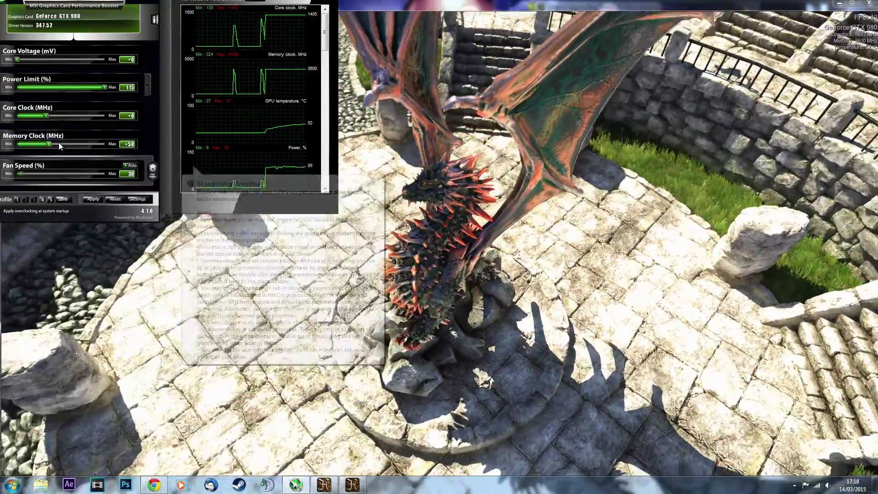
pyautogui.press('Left')
pyautogui.moveTo(51, 143); pyautogui.dragTo(80, 147)
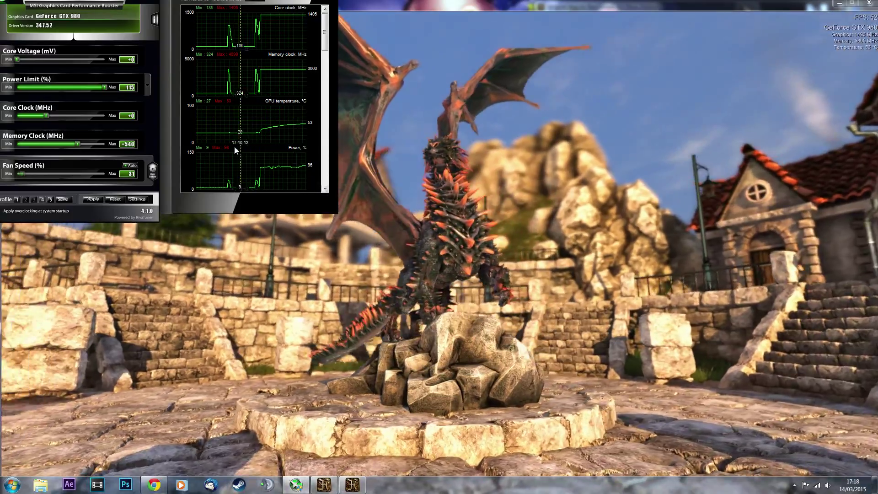
pyautogui.click(69, 144)
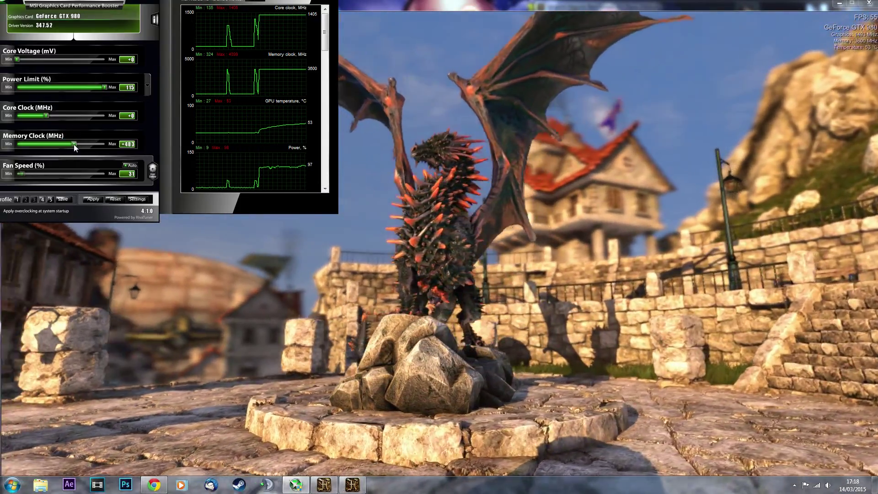
pyautogui.moveTo(73, 144); pyautogui.dragTo(48, 144)
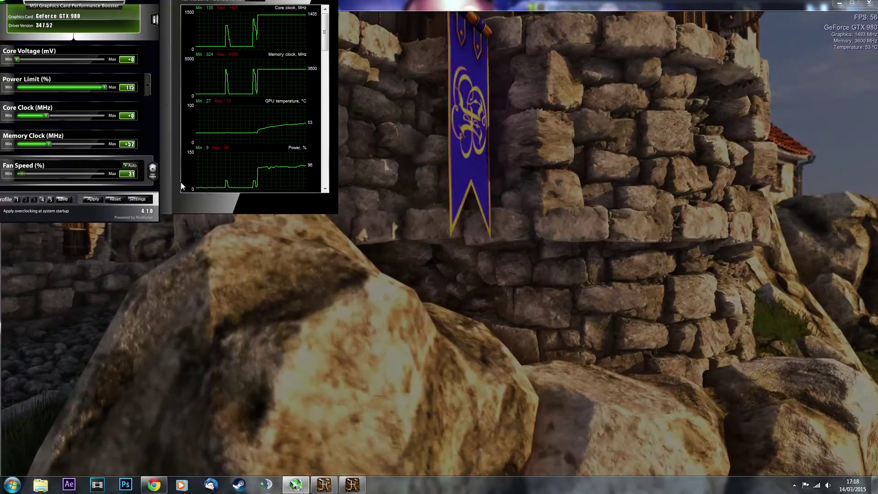
pyautogui.press('Left')
pyautogui.press('Left')
pyautogui.press('Left')
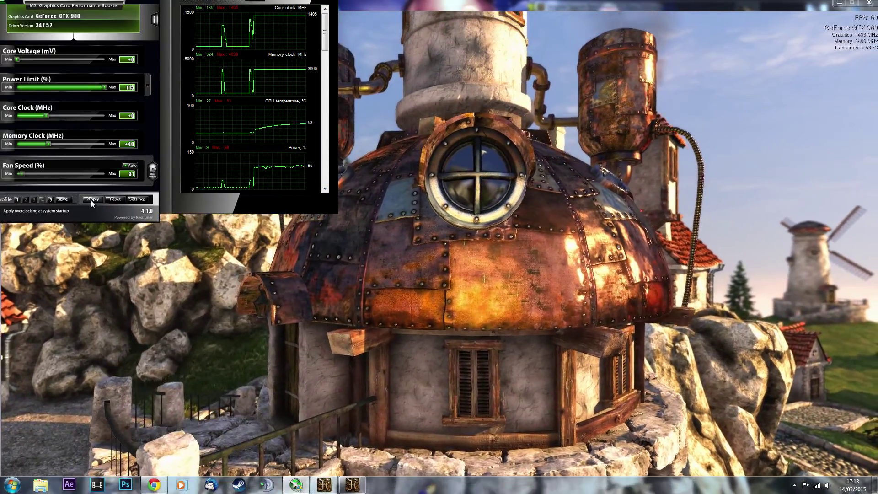
pyautogui.click(90, 200)
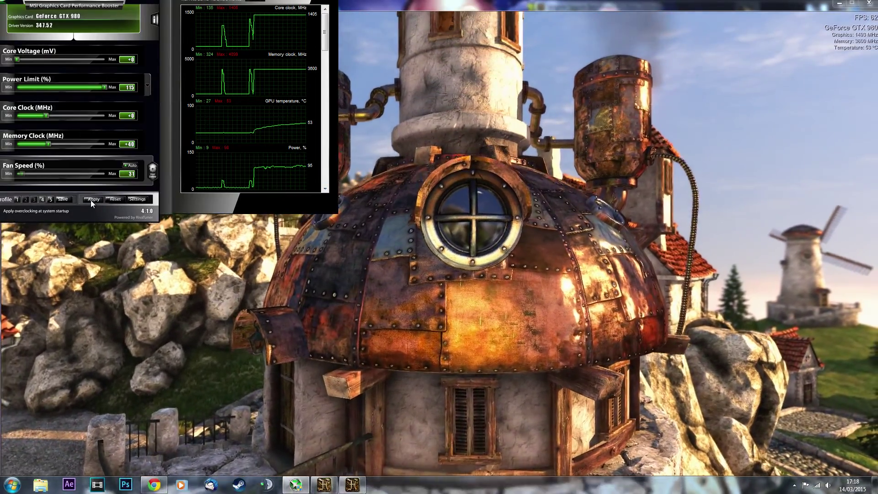
# Step: Focus the running Heaven benchmark, then switch back to Afterburner
pyautogui.click(441, 109)
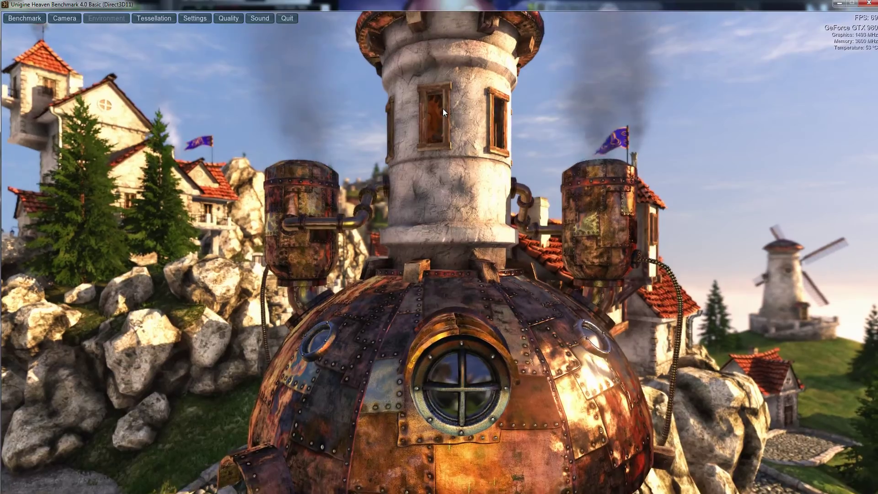
pyautogui.hotkey('alt', 'Tab')
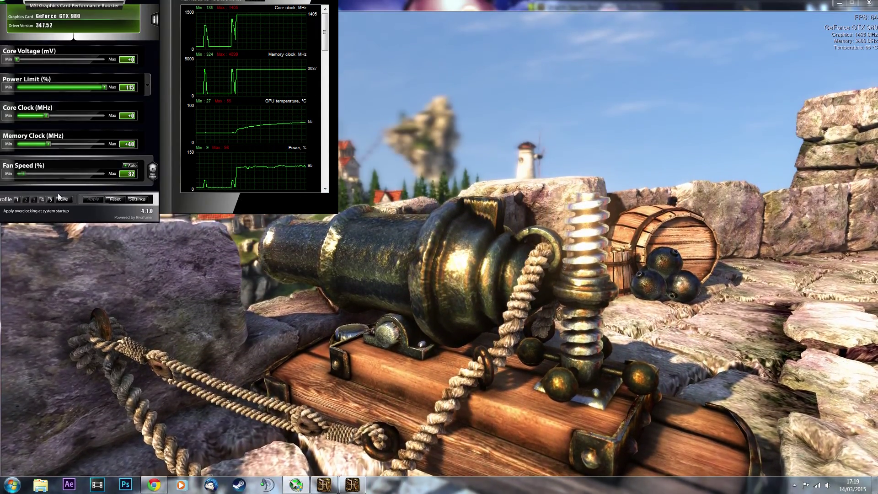
# Step: Step the memory clock offset up from +40 to +361 with the arrow keys
pyautogui.moveTo(51, 146); pyautogui.dragTo(51, 145)
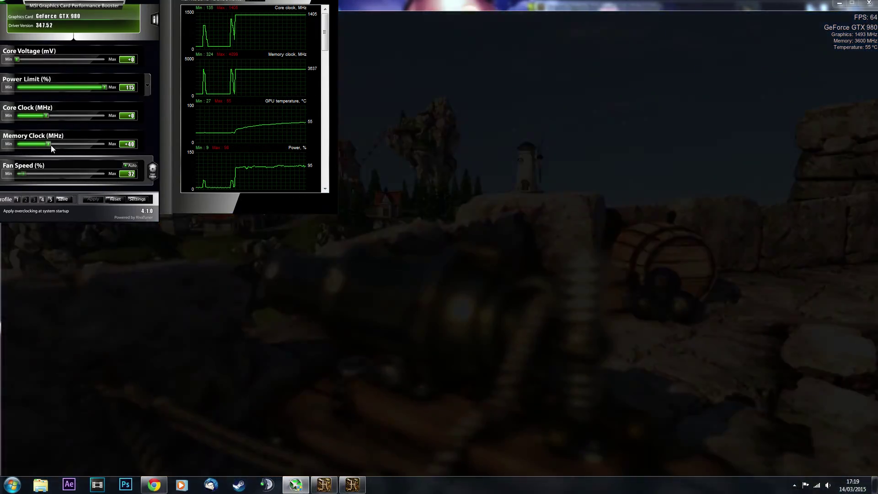
pyautogui.press('Right')
pyautogui.press('Right')
pyautogui.press('Right')
pyautogui.press('Right')
pyautogui.press('Right')
pyautogui.press('Right')
pyautogui.press('Right')
pyautogui.press('Right')
pyautogui.press('Right')
pyautogui.press('Right')
pyautogui.press('Right')
pyautogui.press('Right')
pyautogui.press('Right')
pyautogui.press('Right')
pyautogui.press('Right')
pyautogui.press('Right')
pyautogui.press('Right')
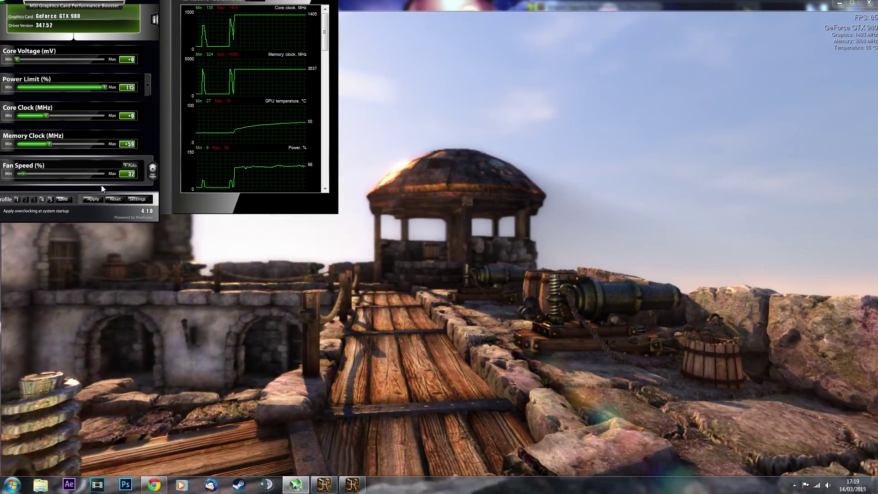
pyautogui.press('Right')
pyautogui.press('Right')
pyautogui.press('Right')
pyautogui.press('Right')
pyautogui.press('Right')
pyautogui.press('Right')
pyautogui.press('Right')
pyautogui.press('Right')
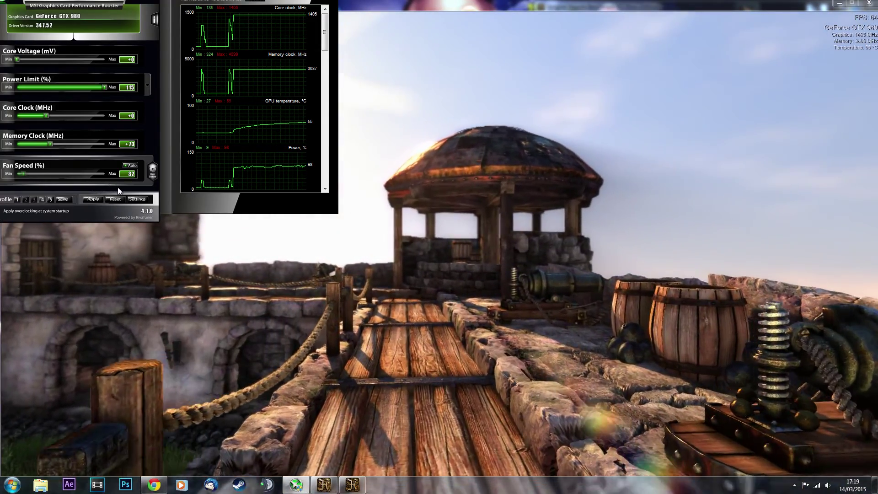
pyautogui.press('Right')
pyautogui.press('Right')
pyautogui.press('Right')
pyautogui.press('Right')
pyautogui.press('Right')
pyautogui.press('Right')
pyautogui.press('Right')
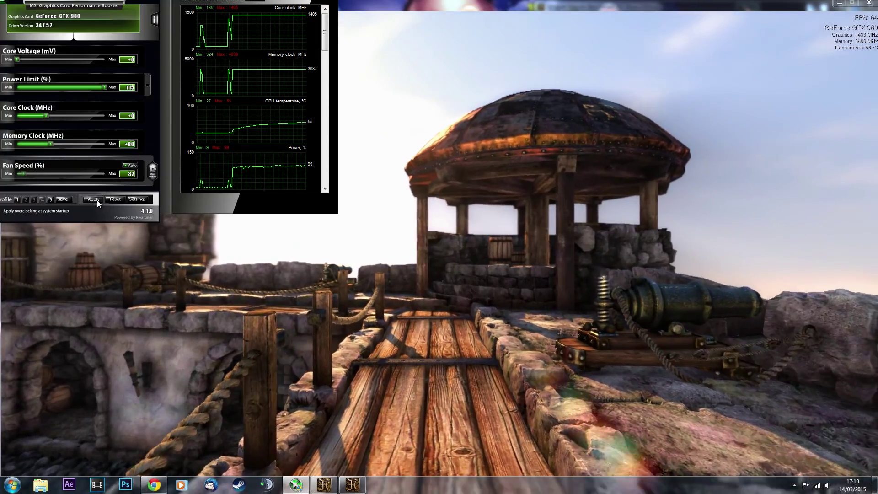
pyautogui.press('Right')
pyautogui.press('Right')
pyautogui.press('Right')
pyautogui.press('Right')
pyautogui.press('Right')
pyautogui.press('Right')
pyautogui.press('Right')
pyautogui.press('Right')
pyautogui.press('Right')
pyautogui.press('Right')
pyautogui.press('Right')
pyautogui.press('Right')
pyautogui.press('Right')
pyautogui.press('Right')
pyautogui.press('Right')
pyautogui.press('Right')
pyautogui.press('Right')
pyautogui.press('Right')
pyautogui.press('Right')
pyautogui.press('Right')
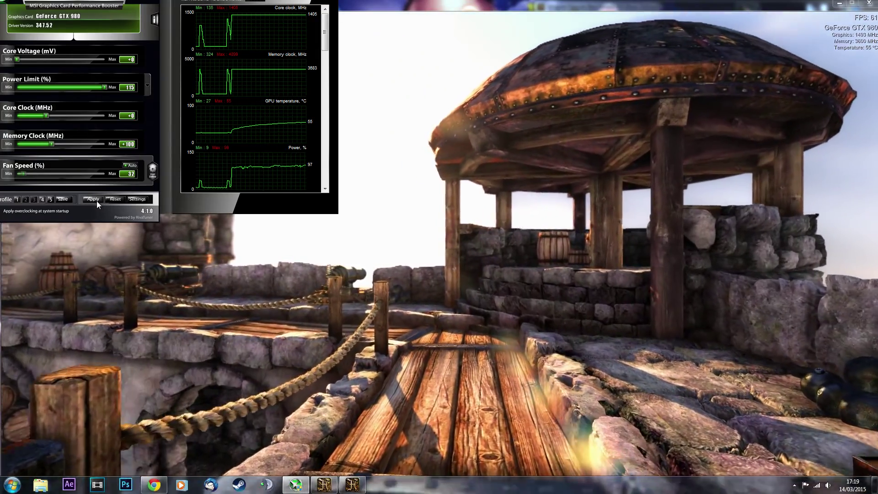
pyautogui.press('Right')
pyautogui.press('Right')
pyautogui.press('Right')
pyautogui.press('Right')
pyautogui.press('Right')
pyautogui.press('Right')
pyautogui.press('Right')
pyautogui.press('Right')
pyautogui.press('Right')
pyautogui.press('Right')
pyautogui.press('Right')
pyautogui.press('Right')
pyautogui.press('Right')
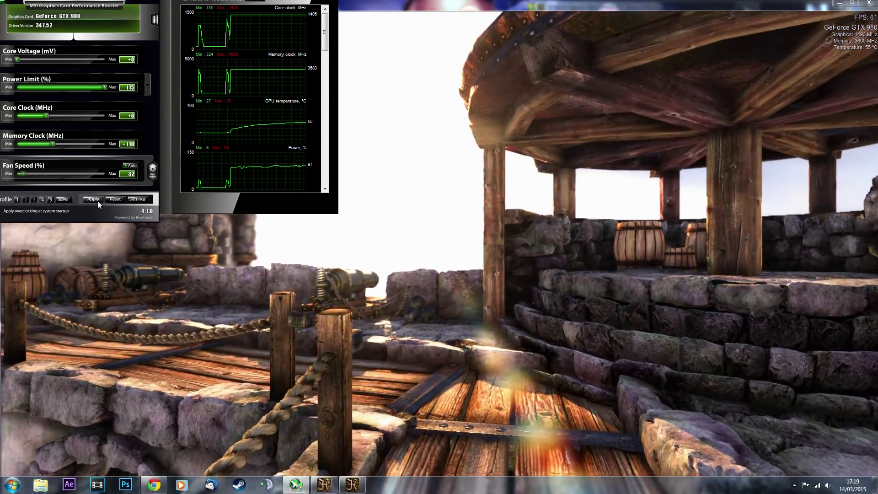
pyautogui.press('Right')
pyautogui.press('Right')
pyautogui.press('Right')
pyautogui.press('Right')
pyautogui.press('Right')
pyautogui.press('Right')
pyautogui.press('Right')
pyautogui.press('Right')
pyautogui.press('Right')
pyautogui.press('Right')
pyautogui.press('Right')
pyautogui.press('Right')
pyautogui.press('Right')
pyautogui.press('Right')
pyautogui.press('Right')
pyautogui.press('Right')
pyautogui.press('Right')
pyautogui.press('Right')
pyautogui.press('Right')
pyautogui.press('Right')
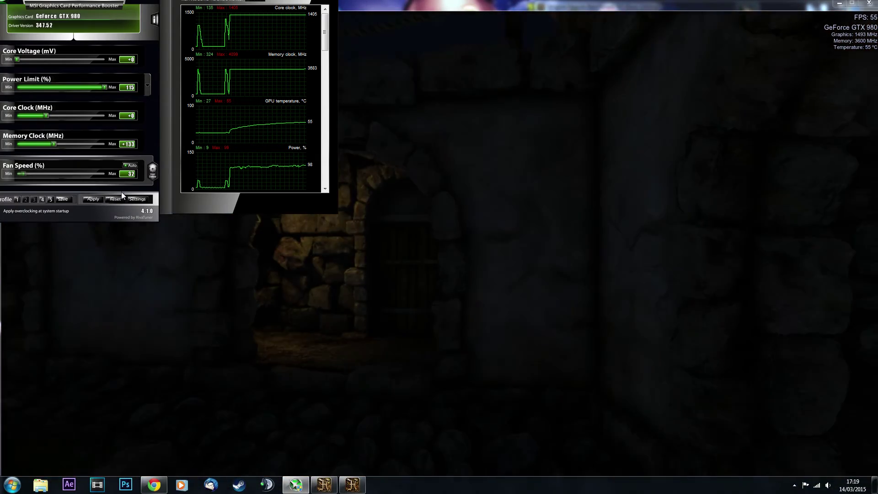
pyautogui.press('Right')
pyautogui.press('Right')
pyautogui.press('Right')
pyautogui.press('Right')
pyautogui.press('Right')
pyautogui.press('Right')
pyautogui.press('Right')
pyautogui.press('Right')
pyautogui.press('Right')
pyautogui.press('Right')
pyautogui.press('Right')
pyautogui.press('Right')
pyautogui.press('Right')
pyautogui.press('Right')
pyautogui.press('Right')
pyautogui.press('Right')
pyautogui.press('Right')
pyautogui.press('Right')
pyautogui.press('Right')
pyautogui.press('Right')
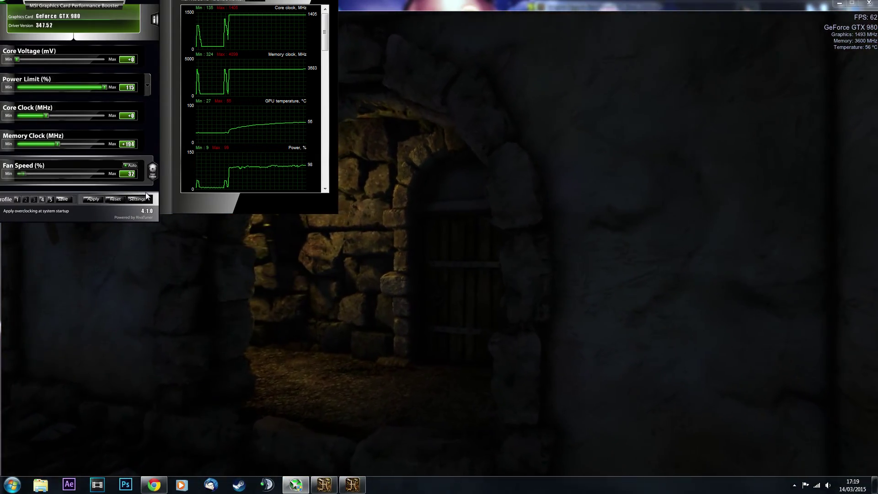
pyautogui.press('Right')
pyautogui.press('Right')
pyautogui.press('Right')
pyautogui.press('Right')
pyautogui.press('Right')
pyautogui.press('Right')
pyautogui.press('Right')
pyautogui.press('Right')
pyautogui.press('Right')
pyautogui.press('Right')
pyautogui.press('Right')
pyautogui.press('Right')
pyautogui.press('Right')
pyautogui.press('Right')
pyautogui.press('Right')
pyautogui.press('Right')
pyautogui.press('Right')
pyautogui.press('Right')
pyautogui.press('Right')
pyautogui.press('Right')
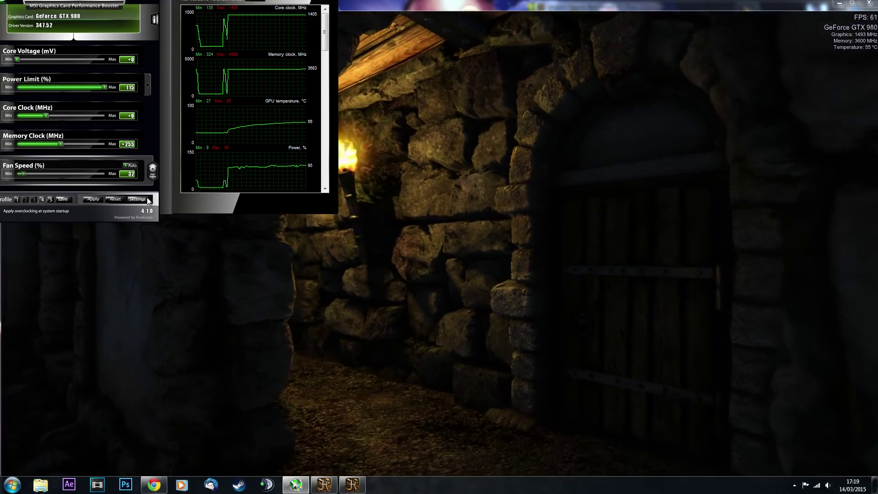
pyautogui.press('Right')
pyautogui.press('Right')
pyautogui.press('Right')
pyautogui.press('Right')
pyautogui.press('Right')
pyautogui.press('Right')
pyautogui.press('Right')
pyautogui.press('Right')
pyautogui.press('Right')
pyautogui.press('Right')
pyautogui.press('Right')
pyautogui.press('Right')
pyautogui.press('Right')
pyautogui.press('Right')
pyautogui.press('Right')
pyautogui.press('Right')
pyautogui.press('Right')
pyautogui.press('Right')
pyautogui.press('Right')
pyautogui.press('Right')
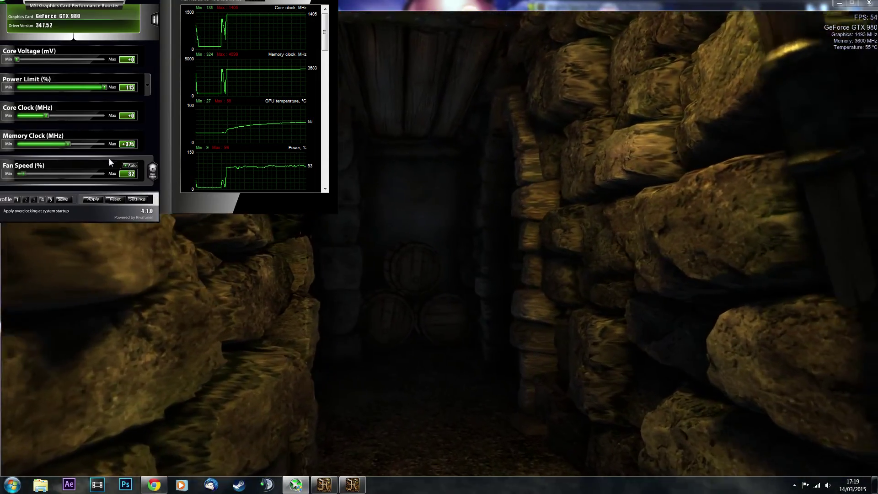
# Step: Drag and fine-tune the memory clock offset to +500
pyautogui.moveTo(68, 143); pyautogui.dragTo(81, 144)
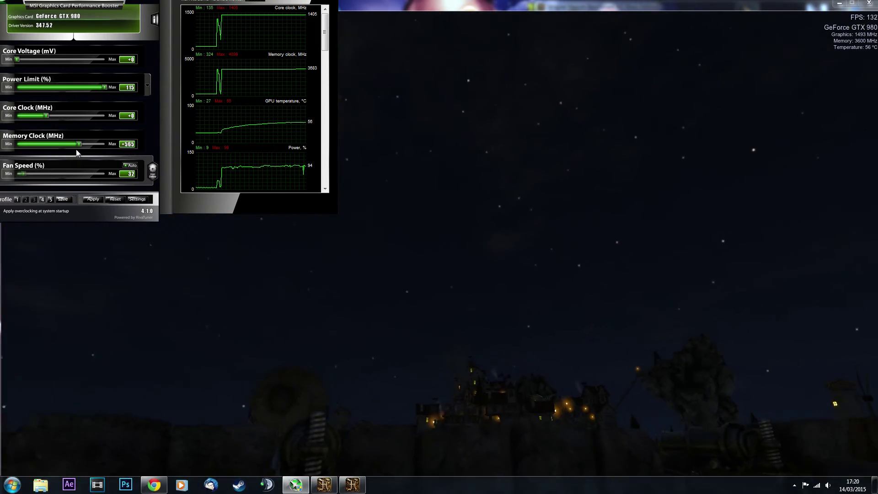
pyautogui.moveTo(78, 145); pyautogui.dragTo(78, 146)
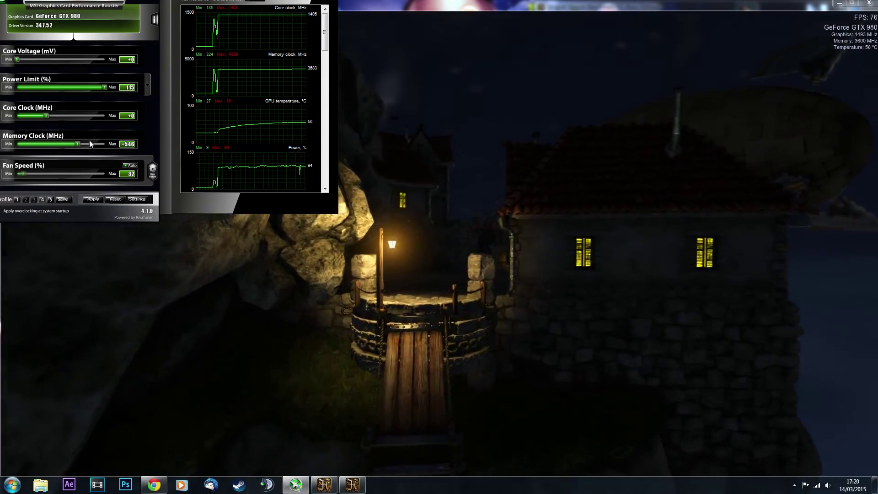
pyautogui.moveTo(79, 143); pyautogui.dragTo(86, 157)
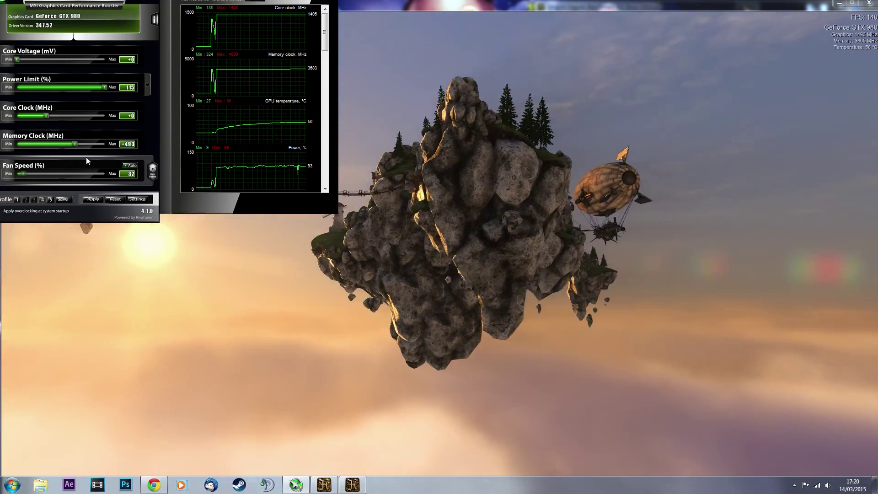
pyautogui.press('Right')
pyautogui.press('Right')
pyautogui.press('Right')
pyautogui.press('Right')
pyautogui.press('Right')
pyautogui.press('Right')
pyautogui.press('Right')
pyautogui.press('Right')
pyautogui.press('Right')
pyautogui.press('Right')
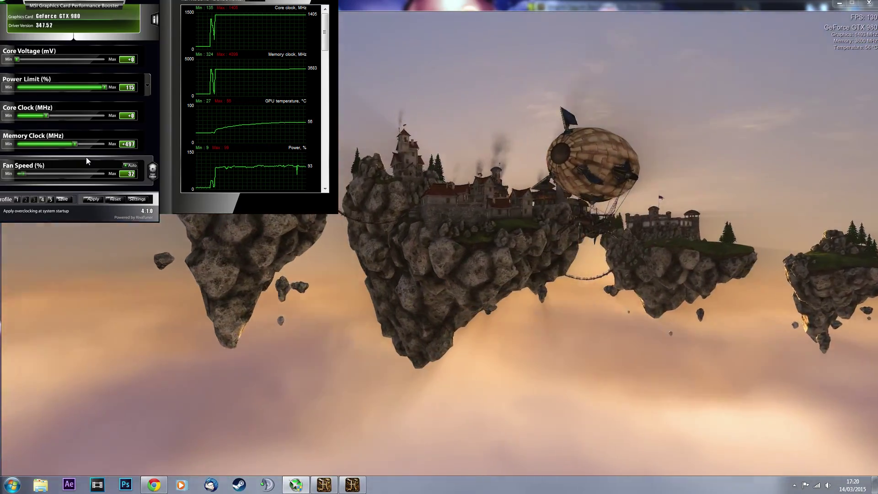
pyautogui.press('Left')
pyautogui.press('Left')
pyautogui.press('Left')
pyautogui.press('Left')
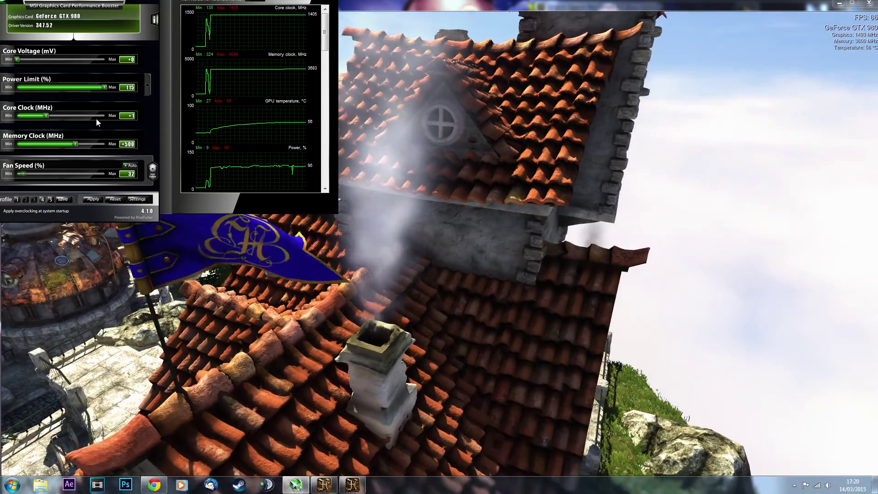
# Step: Push the core clock offset to about +147, then fine-tune it to +180 with the arrow keys
pyautogui.click(96, 119)
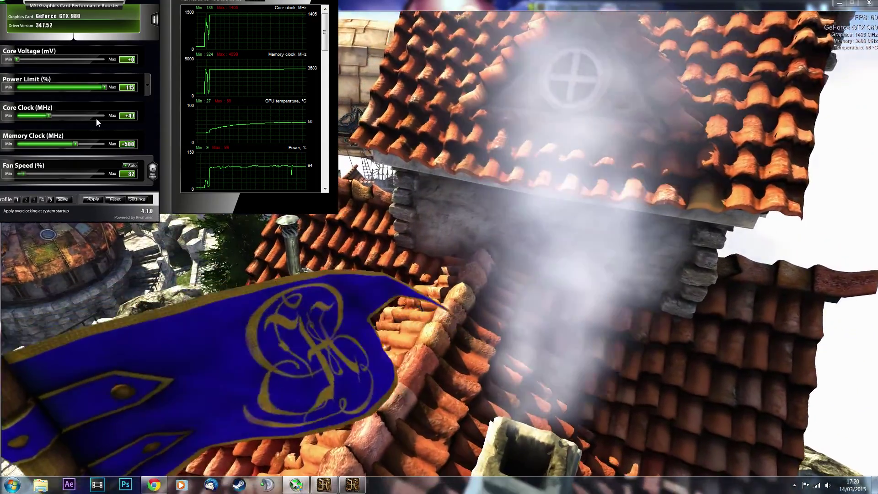
pyautogui.click(96, 118)
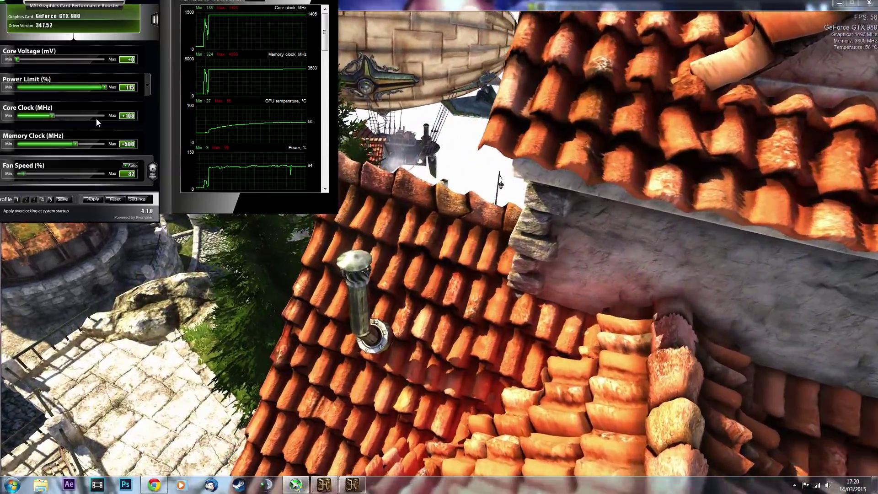
pyautogui.click(96, 118)
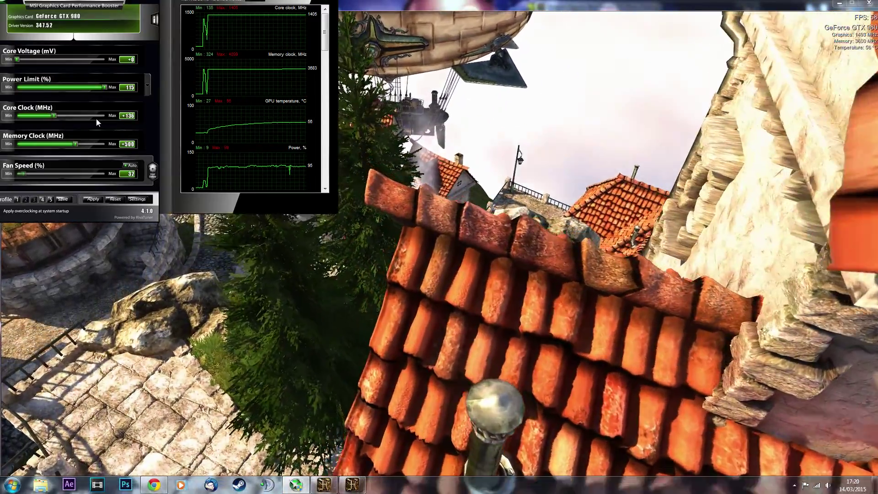
pyautogui.click(96, 118)
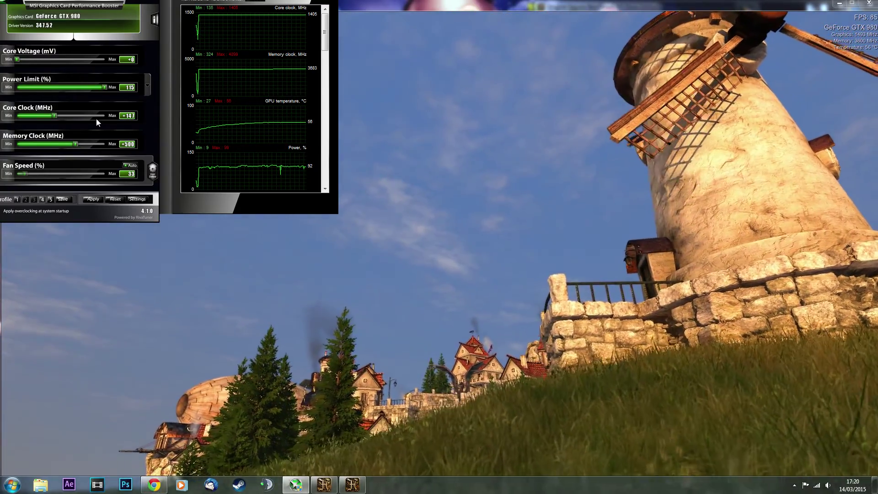
pyautogui.press('Right')
pyautogui.press('Right')
pyautogui.press('Right')
pyautogui.press('Right')
pyautogui.press('Right')
pyautogui.press('Right')
pyautogui.press('Right')
pyautogui.press('Right')
pyautogui.press('Right')
pyautogui.press('Right')
pyautogui.press('Right')
pyautogui.press('Right')
pyautogui.press('Right')
pyautogui.press('Right')
pyautogui.press('Right')
pyautogui.press('Right')
pyautogui.press('Right')
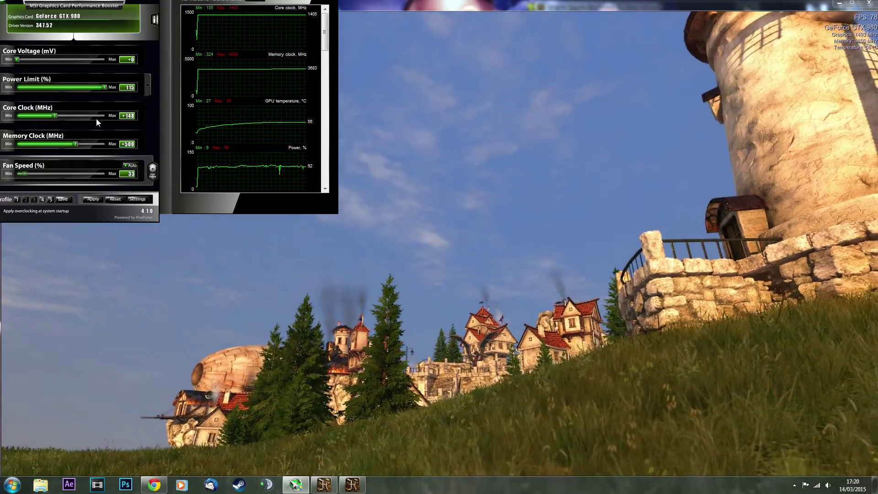
pyautogui.press('Right')
pyautogui.press('Right')
pyautogui.press('Right')
pyautogui.press('Right')
pyautogui.press('Right')
pyautogui.press('Right')
pyautogui.press('Right')
pyautogui.press('Right')
pyautogui.press('Right')
pyautogui.press('Right')
pyautogui.press('Right')
pyautogui.press('Right')
pyautogui.press('Right')
pyautogui.press('Right')
pyautogui.press('Right')
pyautogui.press('Right')
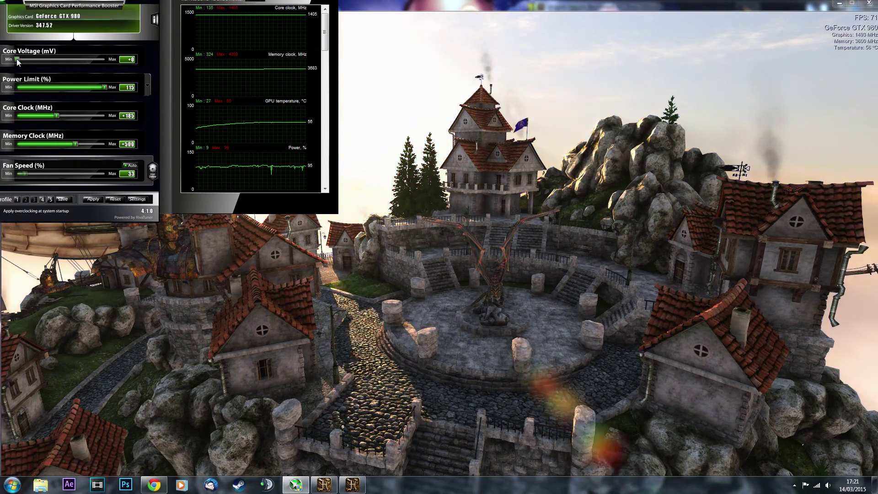
pyautogui.moveTo(57, 115); pyautogui.dragTo(55, 115)
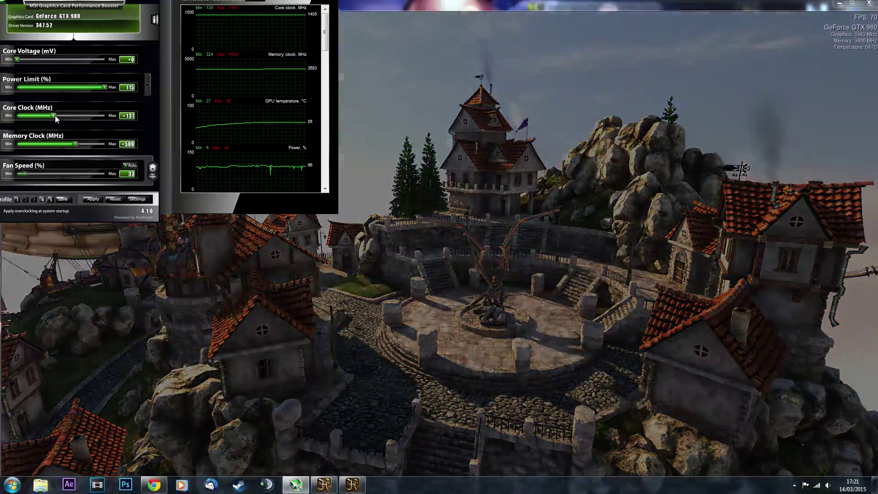
pyautogui.press('Right')
pyautogui.press('Right')
pyautogui.press('Right')
pyautogui.press('Right')
pyautogui.press('Right')
pyautogui.press('Right')
pyautogui.press('Right')
pyautogui.press('Right')
pyautogui.press('Right')
pyautogui.press('Right')
pyautogui.press('Right')
pyautogui.press('Right')
pyautogui.press('Right')
pyautogui.press('Right')
pyautogui.press('Right')
pyautogui.press('Right')
pyautogui.press('Right')
pyautogui.press('Right')
pyautogui.press('Right')
pyautogui.press('Right')
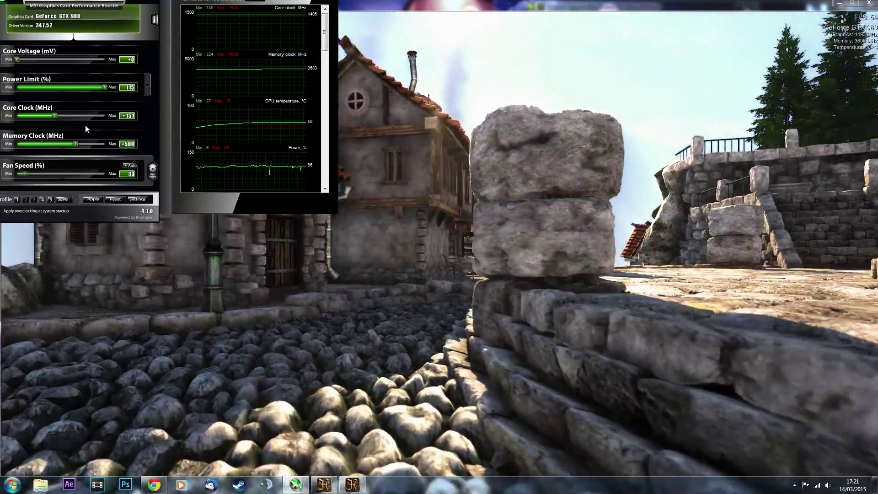
pyautogui.press('Right')
pyautogui.press('Right')
pyautogui.press('Right')
pyautogui.press('Right')
pyautogui.press('Right')
pyautogui.press('Right')
pyautogui.press('Right')
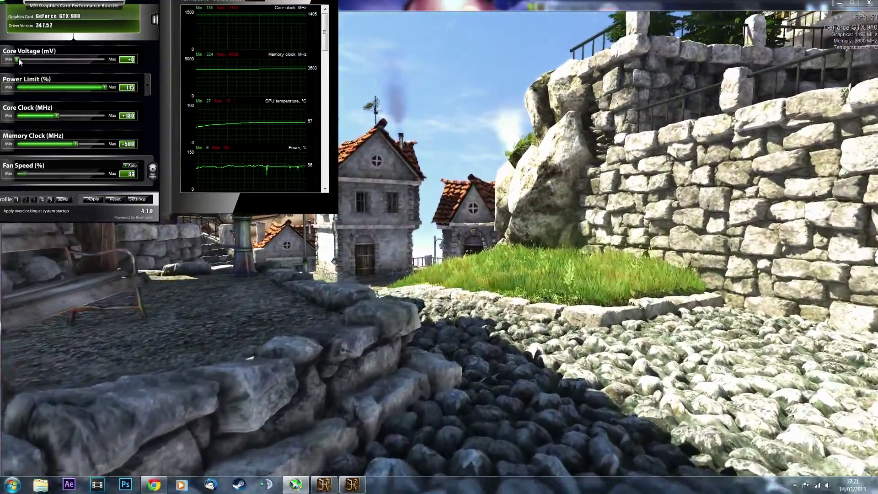
# Step: Raise the core voltage offset to +10, check the benchmark, and return to Afterburner
pyautogui.moveTo(18, 59); pyautogui.dragTo(27, 60)
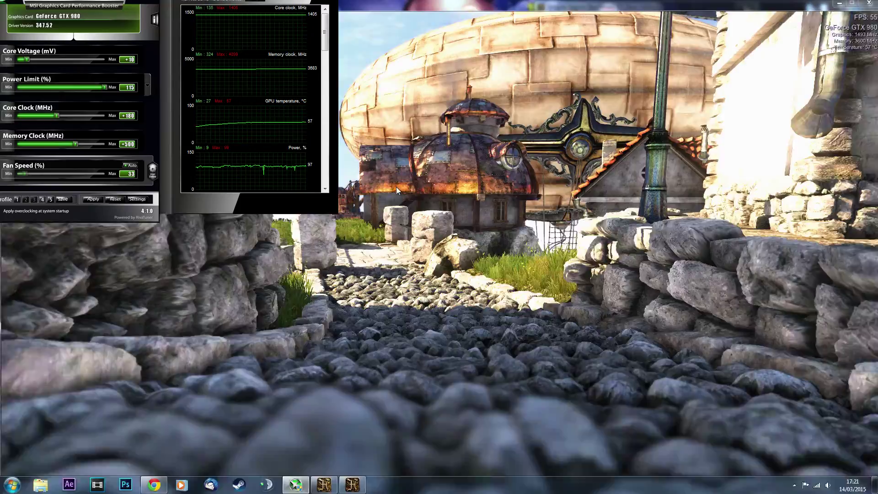
pyautogui.moveTo(255, 180)
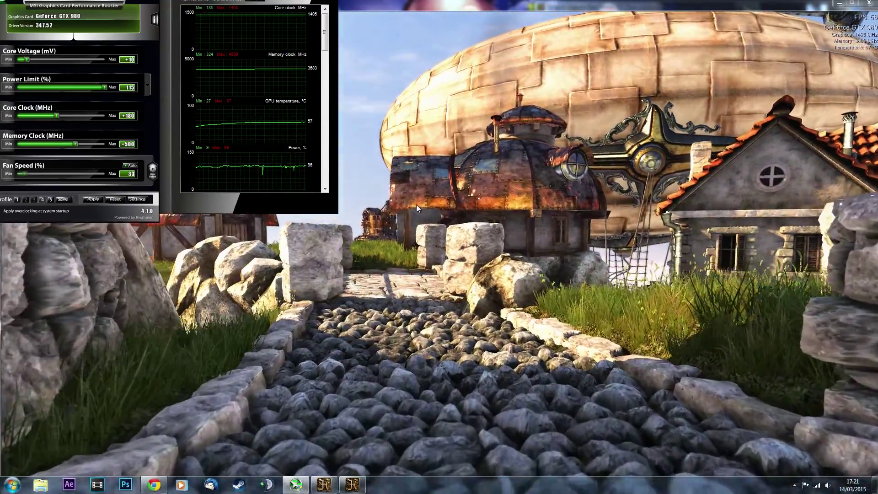
pyautogui.click(416, 205)
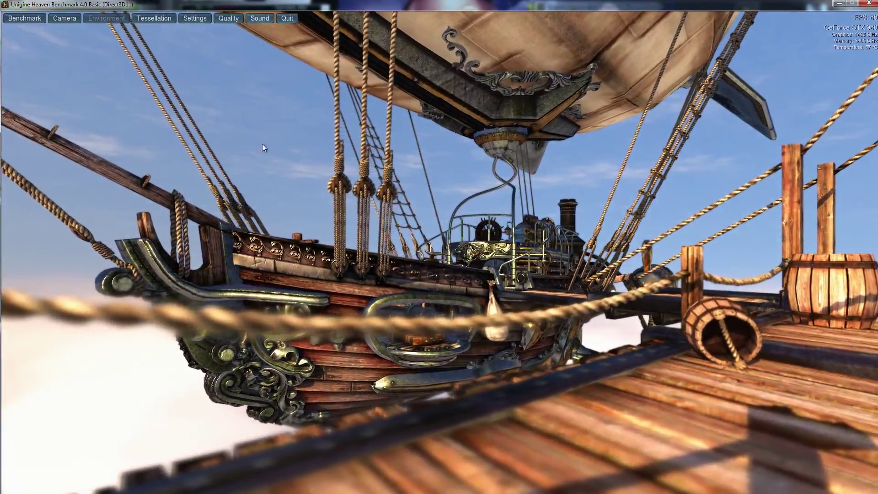
pyautogui.hotkey('alt', 'Tab')
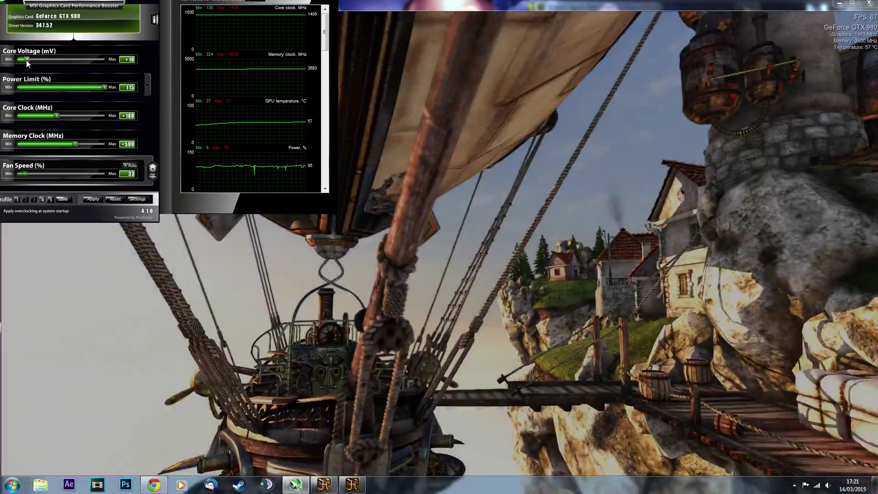
# Step: Step the core voltage offset up from +16 to +38
pyautogui.moveTo(27, 59); pyautogui.dragTo(33, 59)
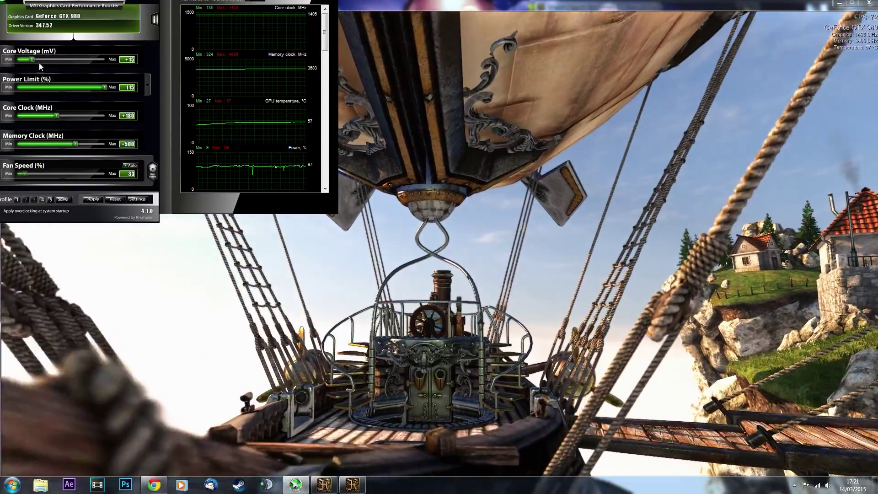
pyautogui.click(25, 60)
pyautogui.moveTo(29, 61); pyautogui.dragTo(37, 61)
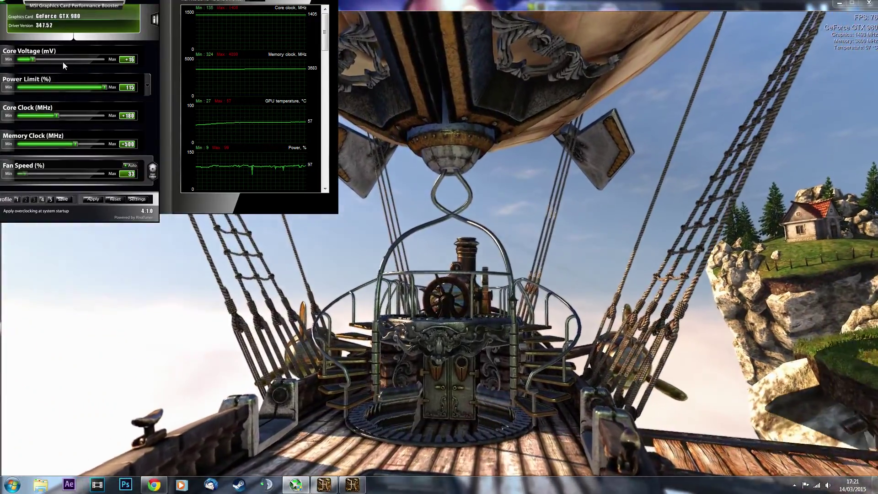
pyautogui.press('Left')
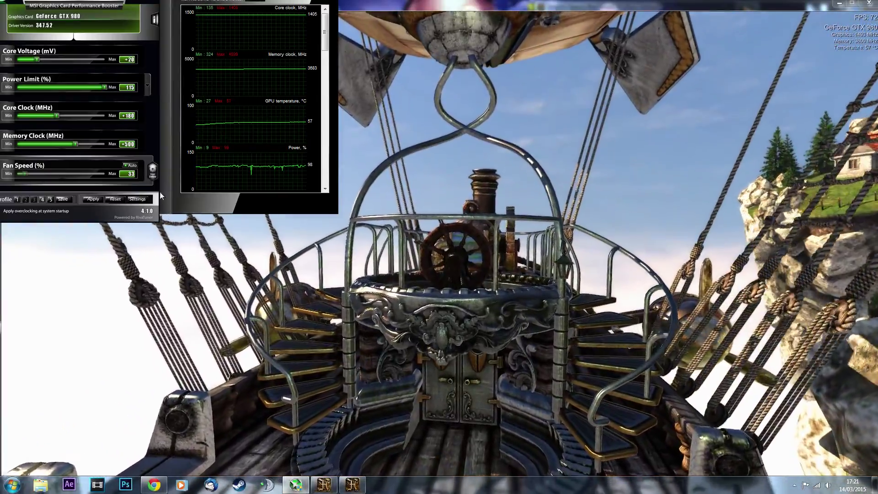
pyautogui.press('Right')
pyautogui.press('Right')
pyautogui.press('Right')
pyautogui.press('Right')
pyautogui.press('Right')
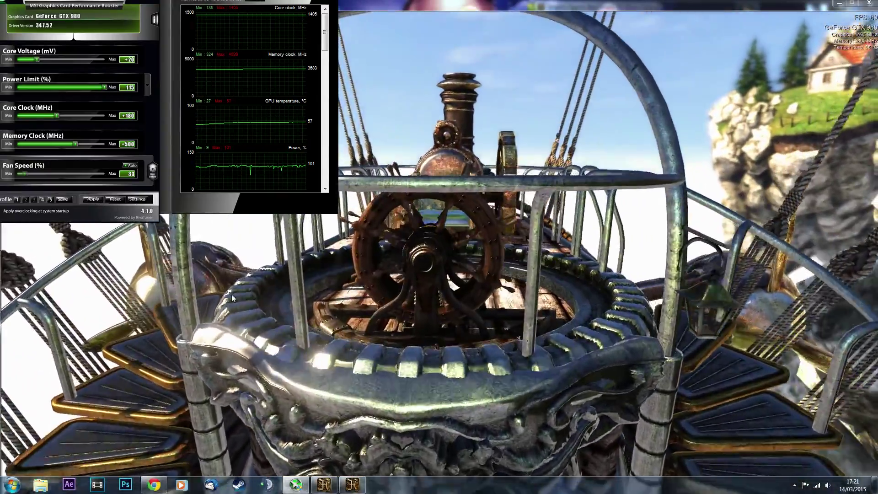
pyautogui.press('Right')
pyautogui.press('Right')
pyautogui.press('Right')
pyautogui.press('Right')
pyautogui.press('Right')
pyautogui.press('Right')
pyautogui.press('Right')
pyautogui.press('Right')
pyautogui.press('Right')
pyautogui.press('Right')
pyautogui.press('Right')
pyautogui.press('Right')
pyautogui.press('Right')
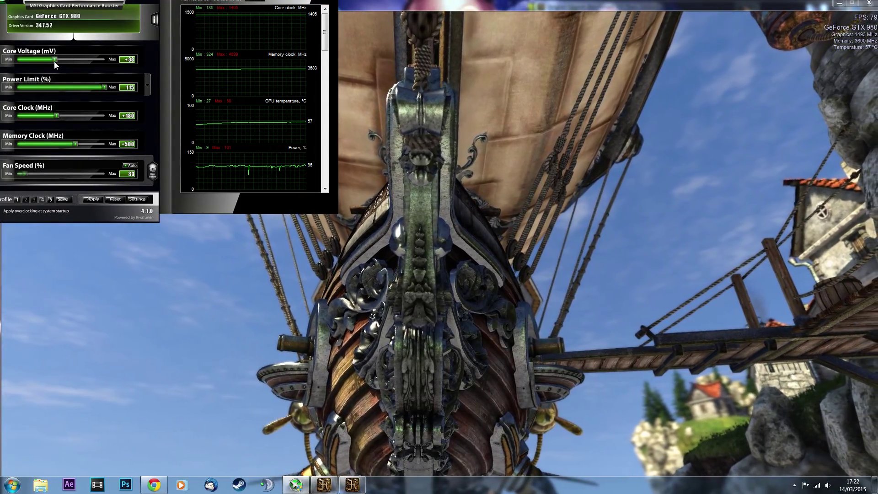
# Step: Push core voltage to its +87 mV maximum, then drag it back down through +69 and +50
pyautogui.moveTo(54, 61); pyautogui.dragTo(125, 67)
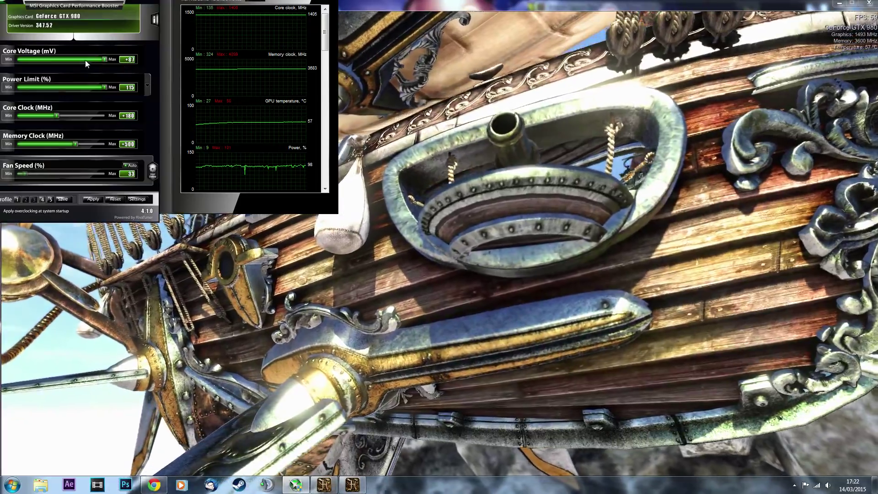
pyautogui.moveTo(103, 60); pyautogui.dragTo(67, 60)
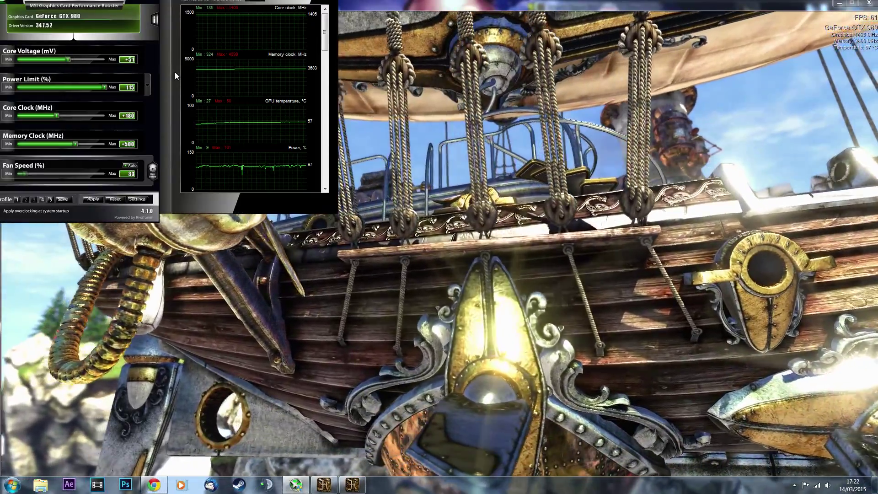
pyautogui.moveTo(68, 59); pyautogui.dragTo(65, 60)
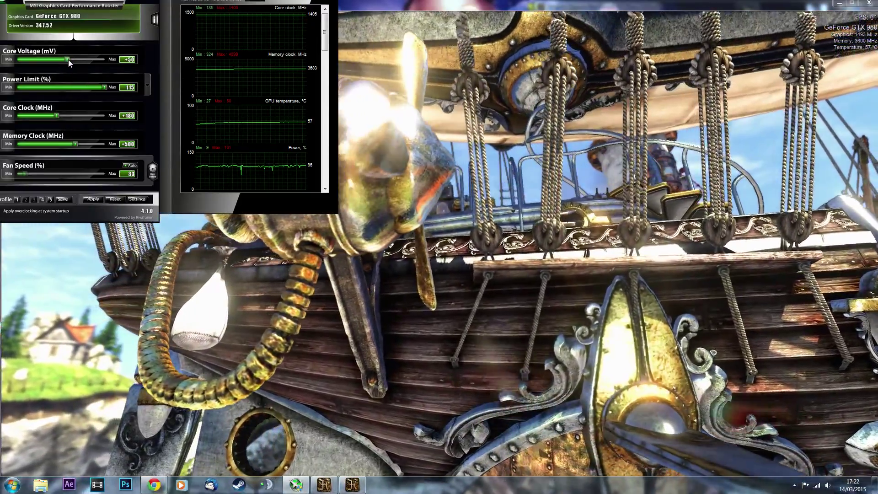
pyautogui.press('Left')
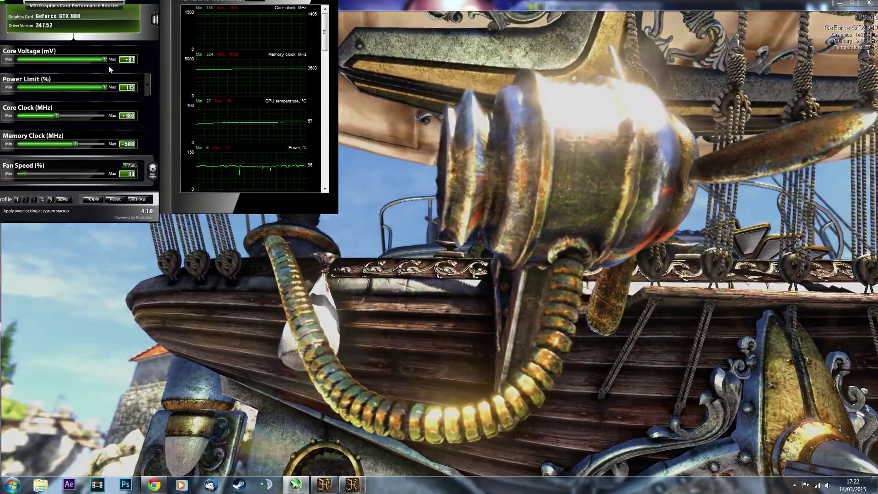
pyautogui.moveTo(105, 60); pyautogui.dragTo(70, 54)
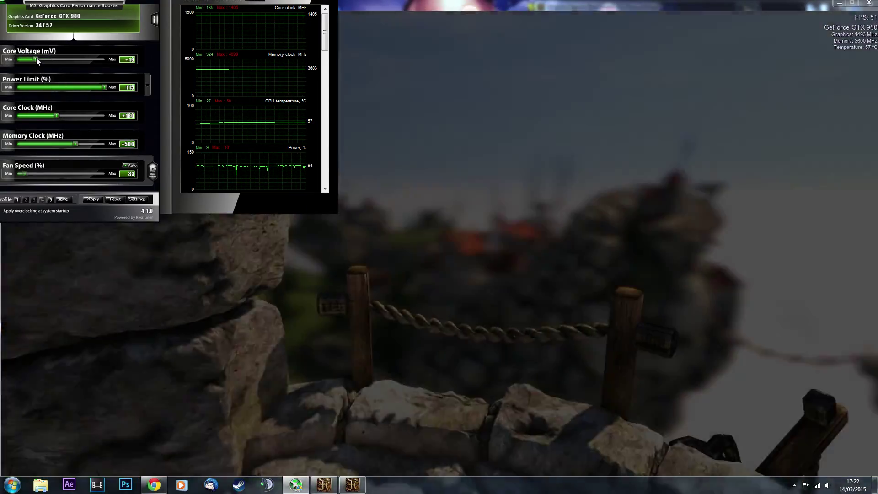
# Step: Raise core voltage to +19, load and apply Profile 1 for the benchmark, then reset everything to defaults
pyautogui.click(37, 58)
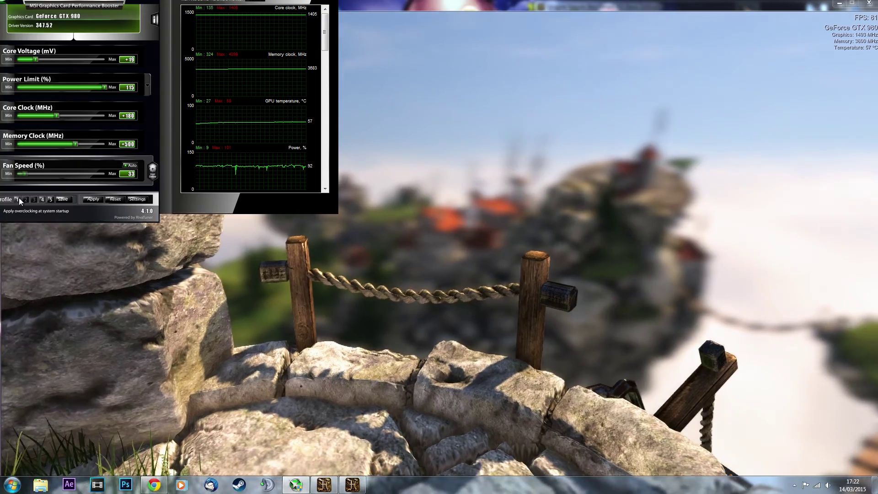
pyautogui.click(16, 200)
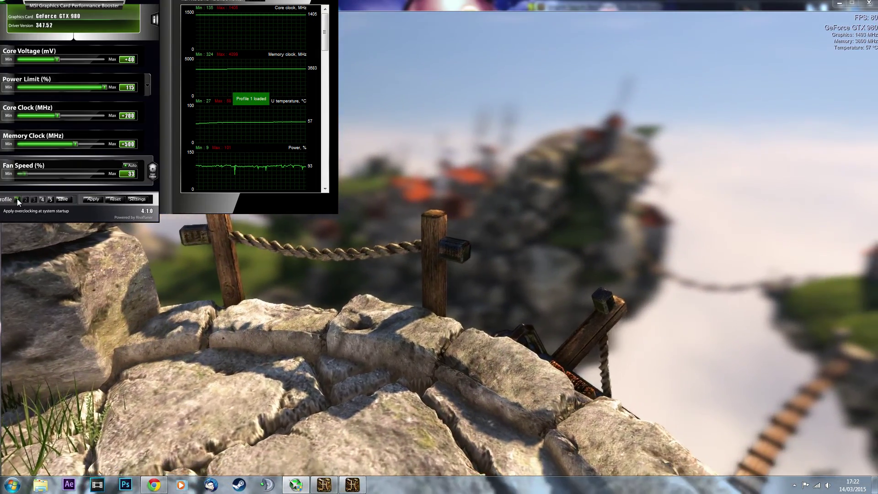
pyautogui.click(93, 199)
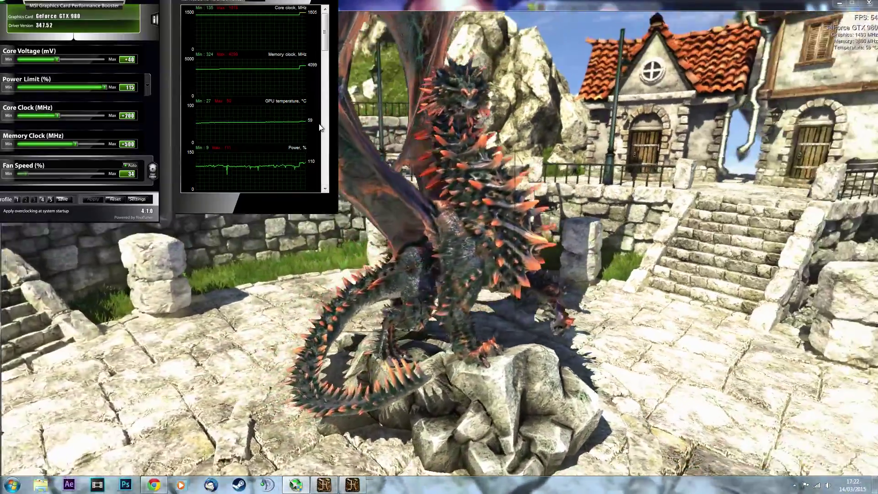
pyautogui.moveTo(320, 127)
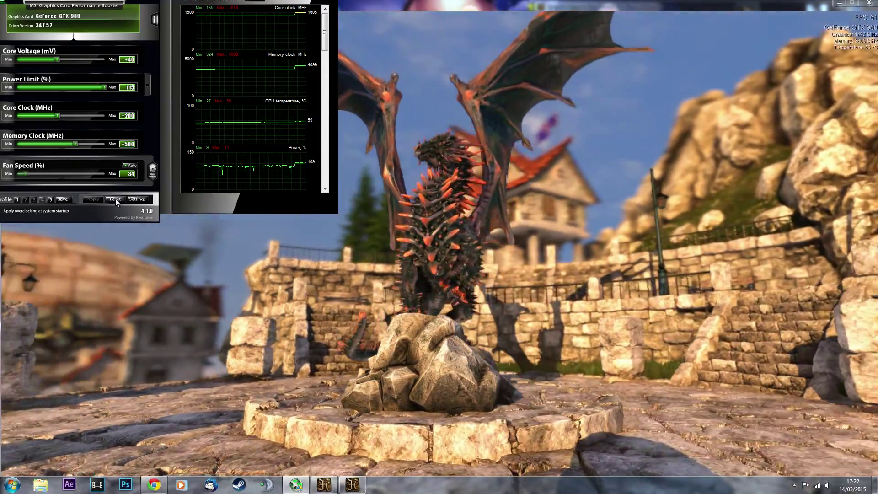
pyautogui.click(115, 199)
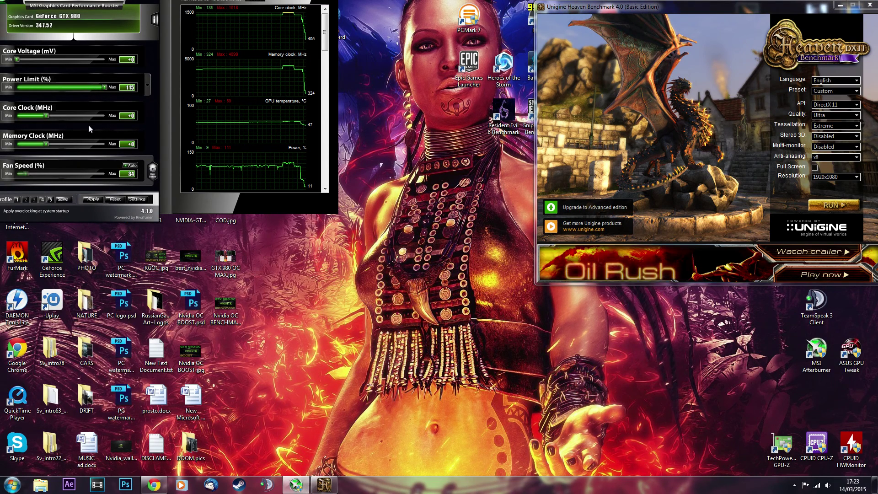
# Step: Raise the core clock offset from +0 to about +180 MHz, fine-tuning past +162
pyautogui.moveTo(51, 117); pyautogui.dragTo(58, 117)
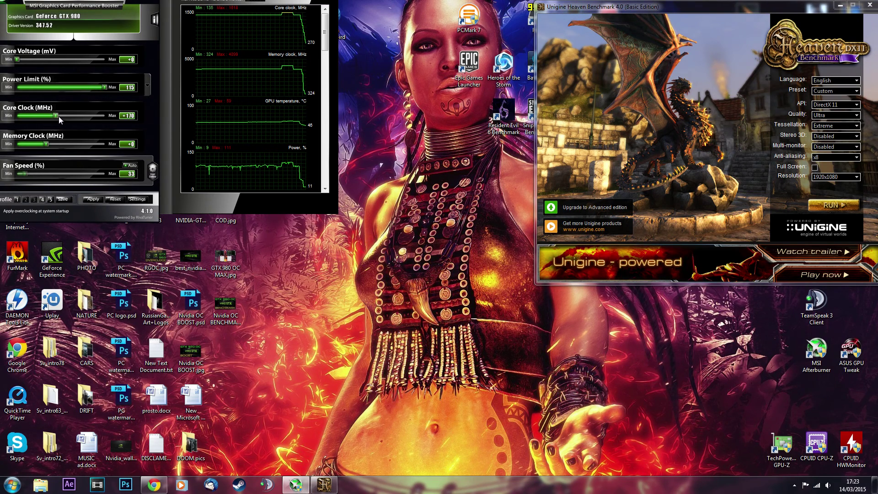
pyautogui.press('Right')
pyautogui.press('Right')
pyautogui.press('Right')
pyautogui.press('Right')
pyautogui.press('Right')
pyautogui.press('Right')
pyautogui.press('Right')
pyautogui.press('Right')
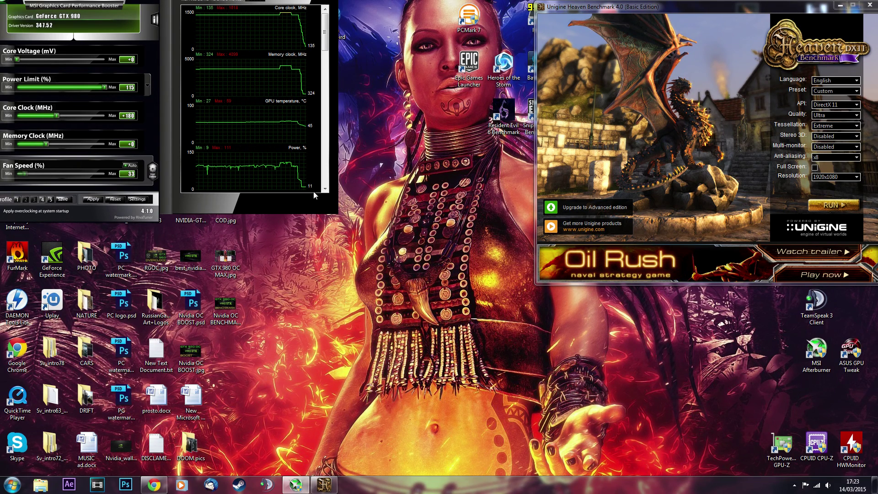
pyautogui.moveTo(313, 191)
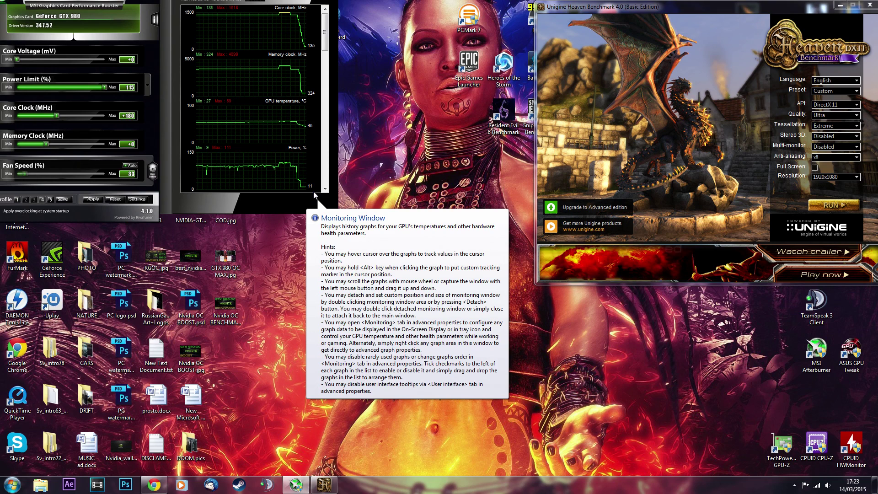